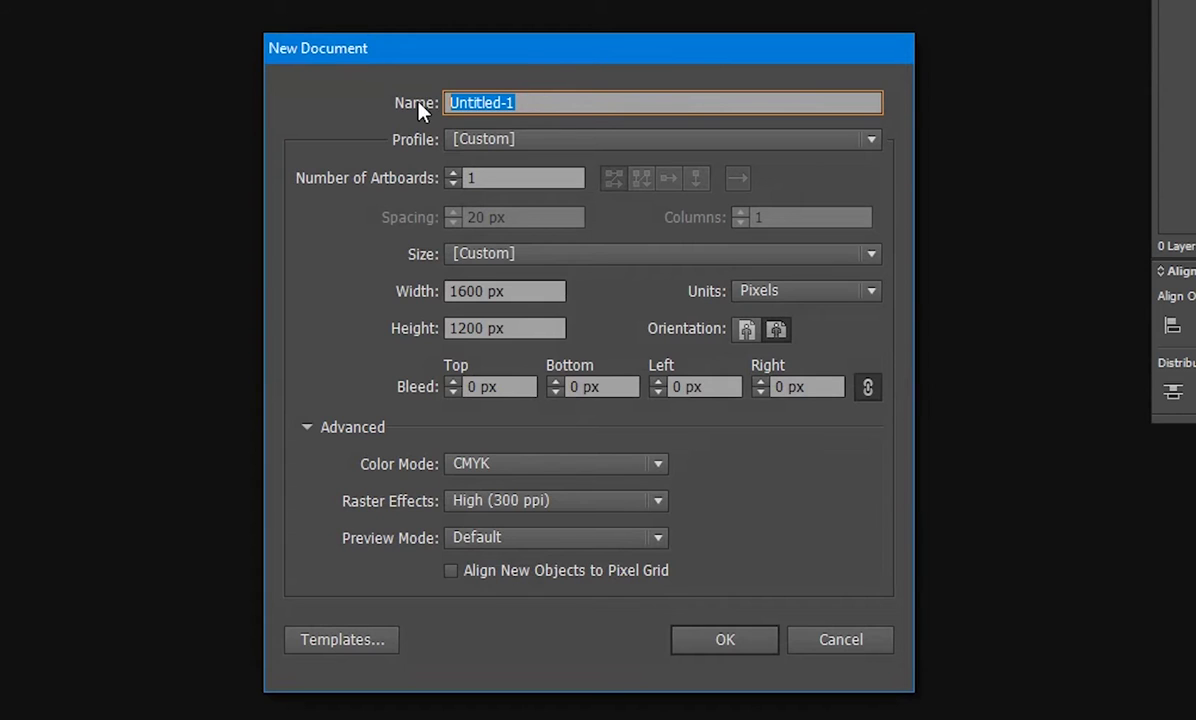
Create a new document named "Mask in AI", 1600 px wide and 1200 px high.
key(BackSpace)
click(494, 290)
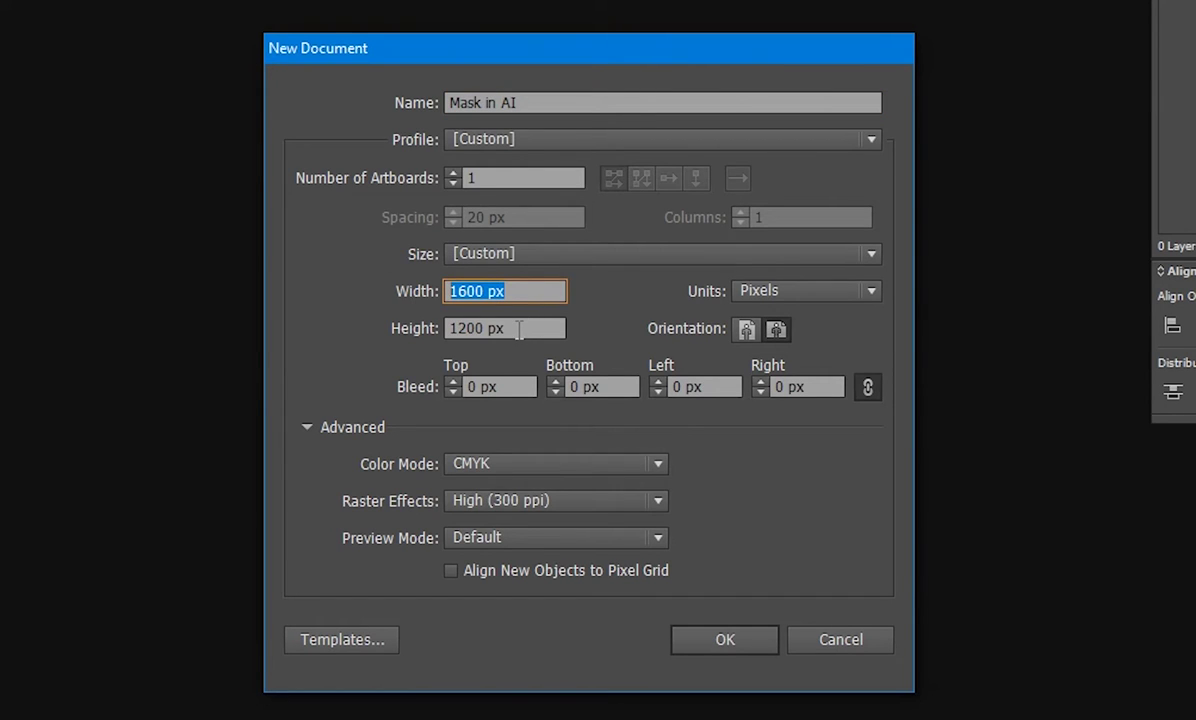
click(519, 330)
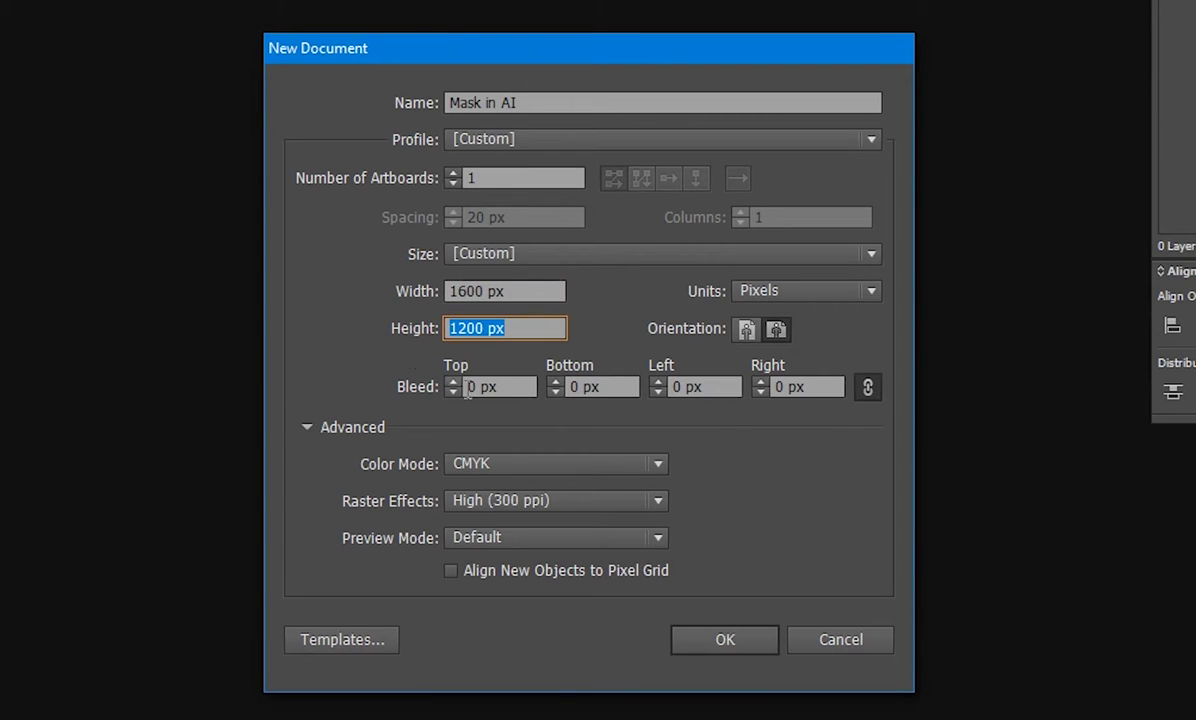
click(747, 637)
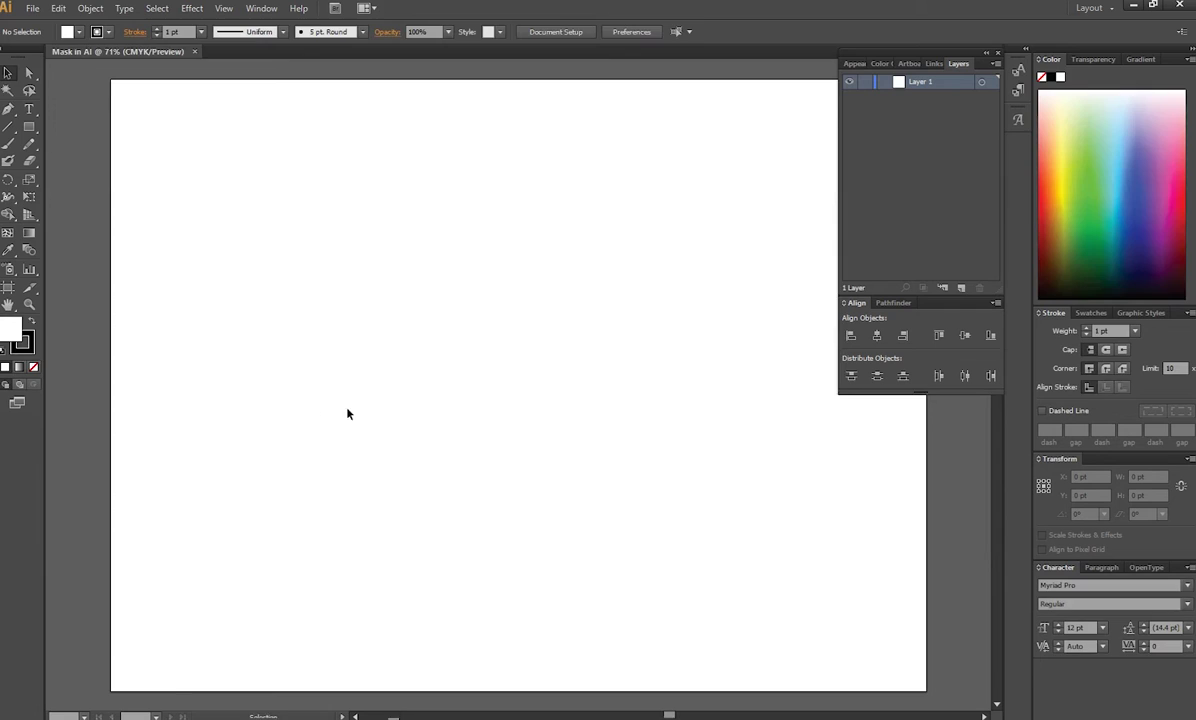
Place the word "Text" near the centre of the artboard, scaled to about 328.5 pt.
click(30, 110)
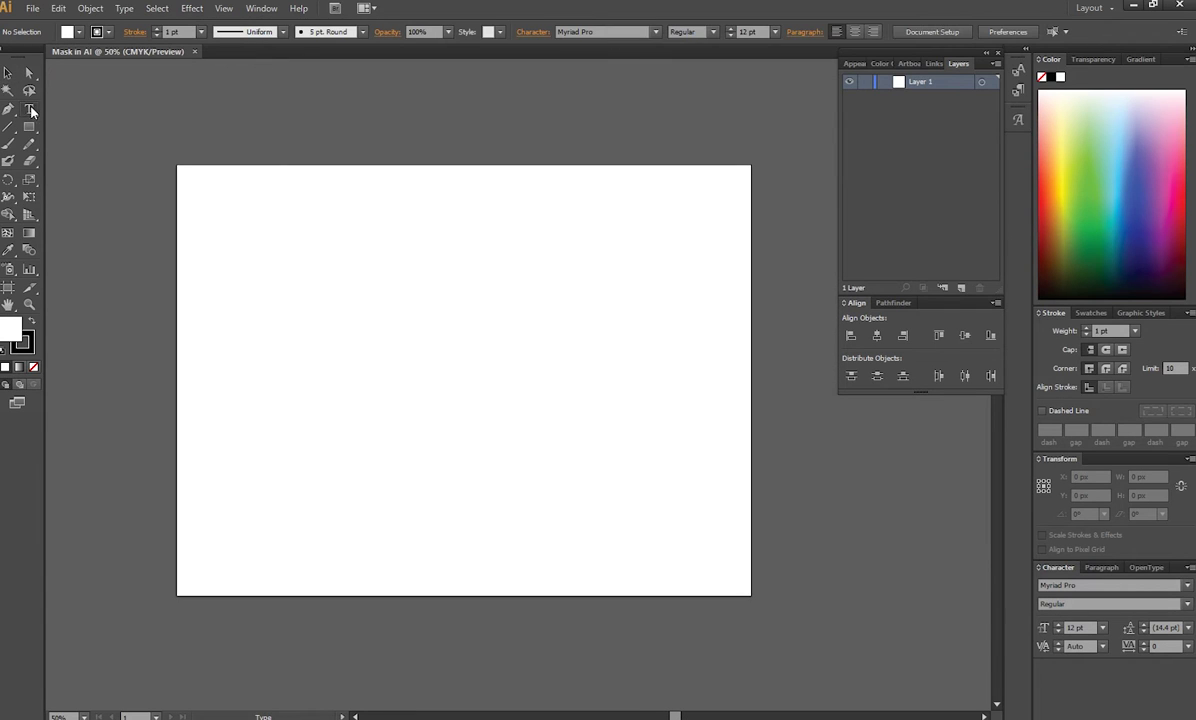
click(436, 353)
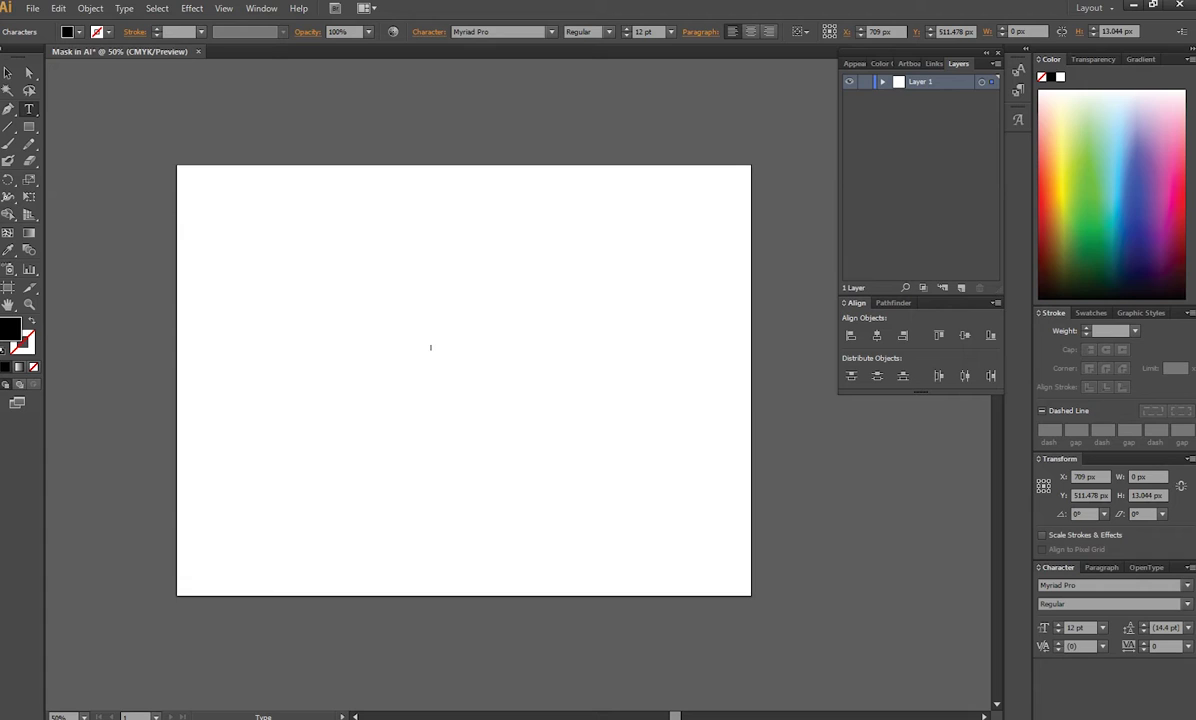
text(T)
click(9, 73)
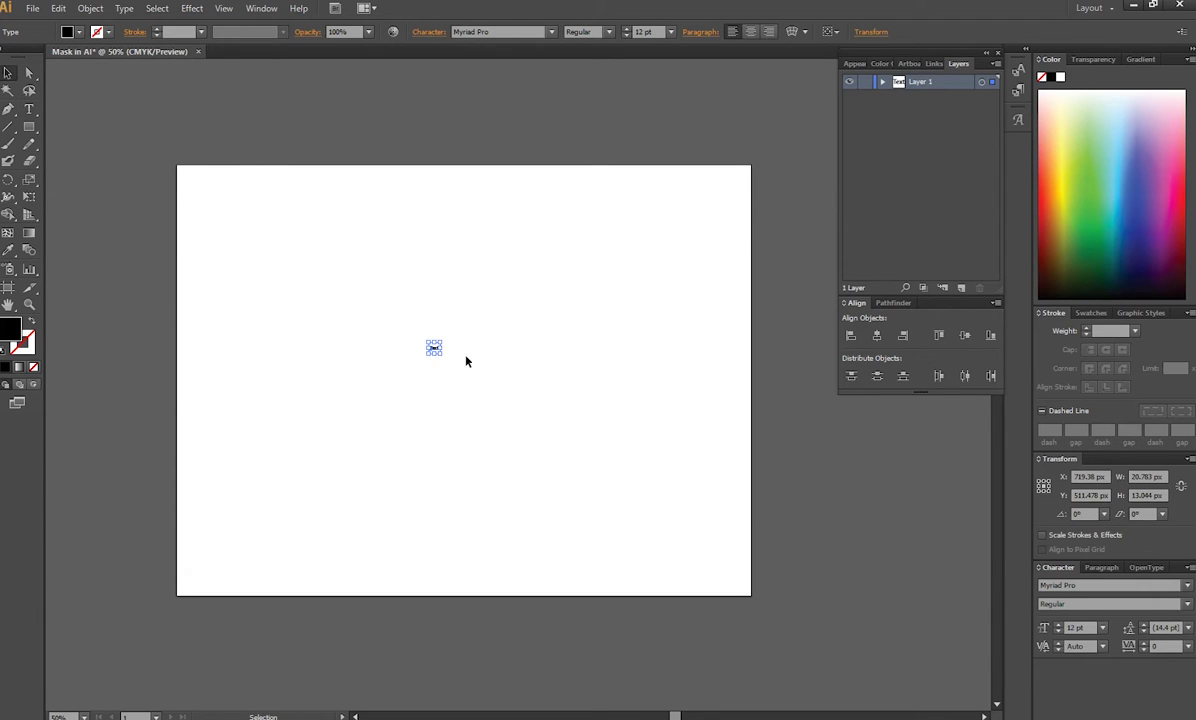
drag(443, 357, 606, 427)
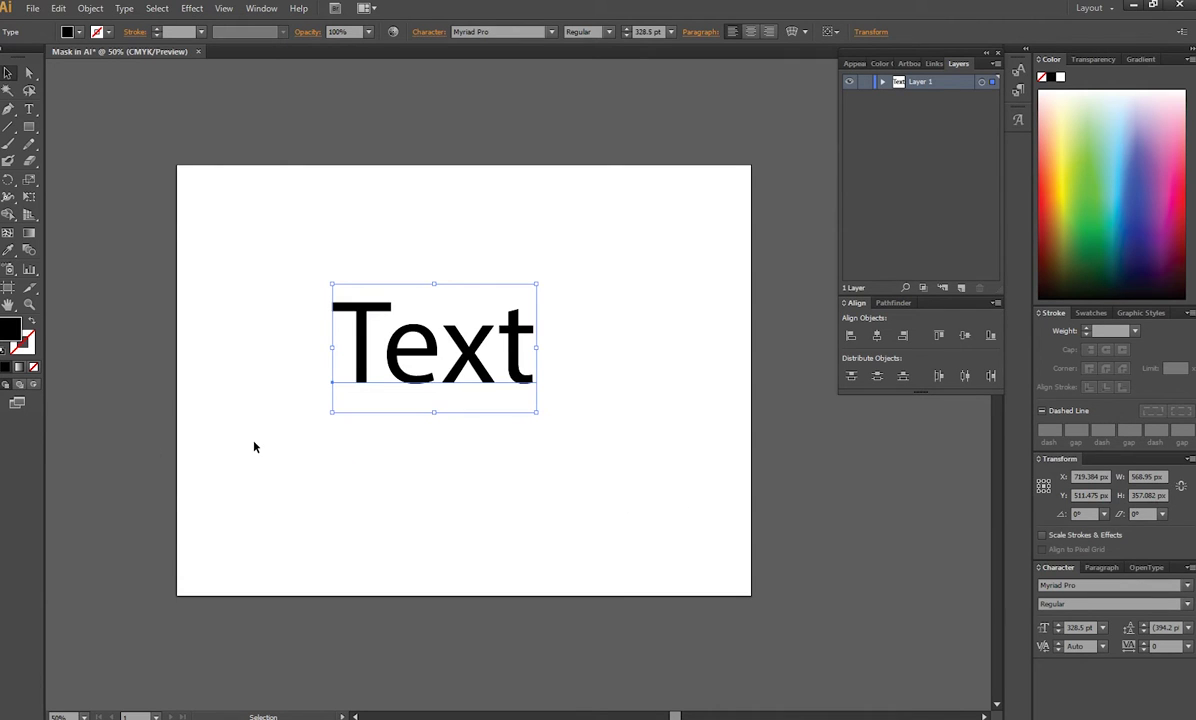
drag(456, 377, 472, 413)
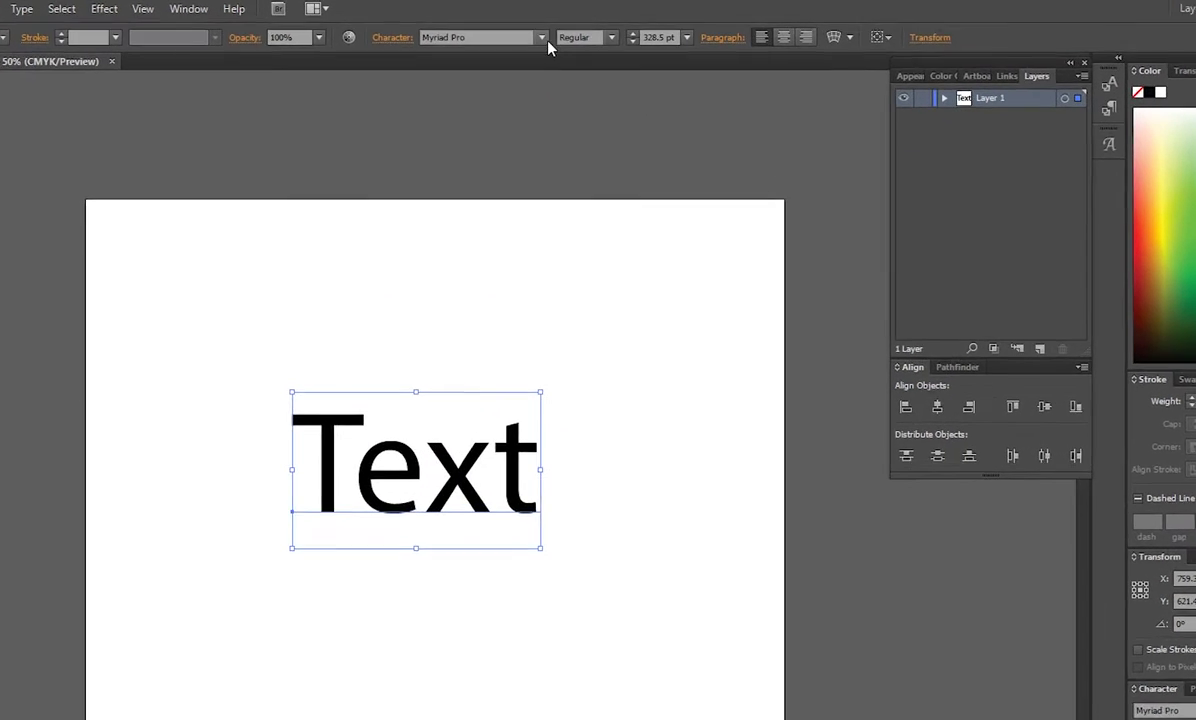
Set the font of the word "Text" to Montserrat Bold.
click(549, 32)
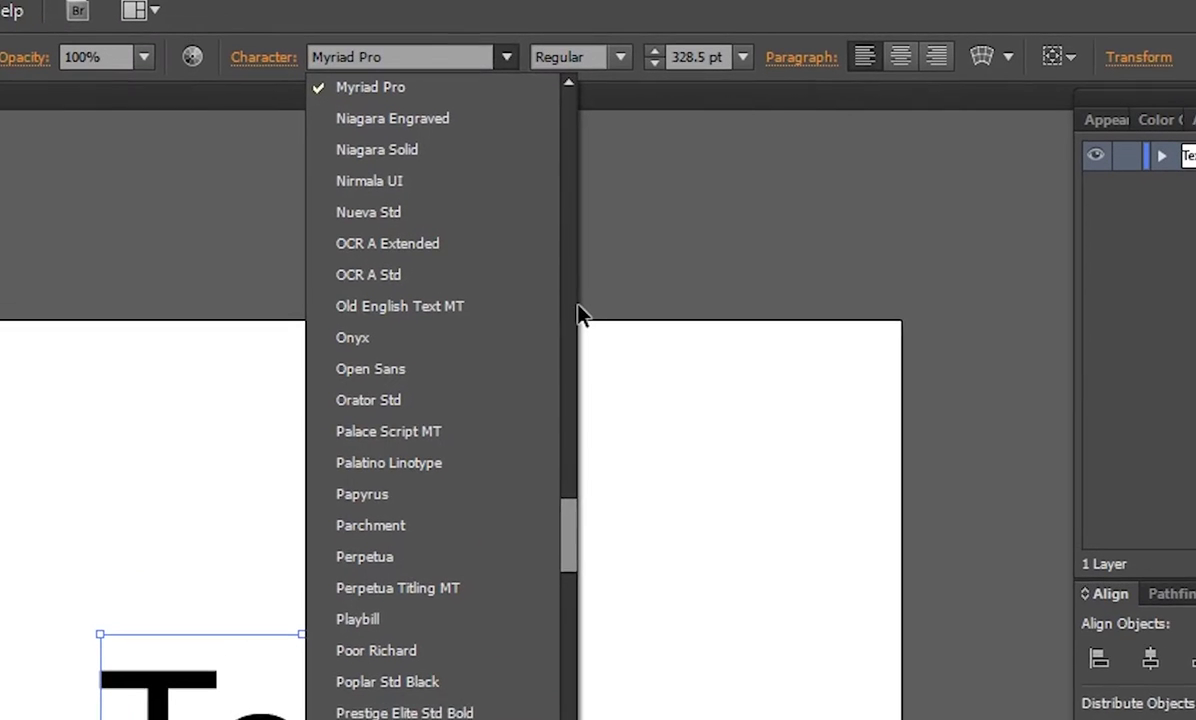
click(451, 50)
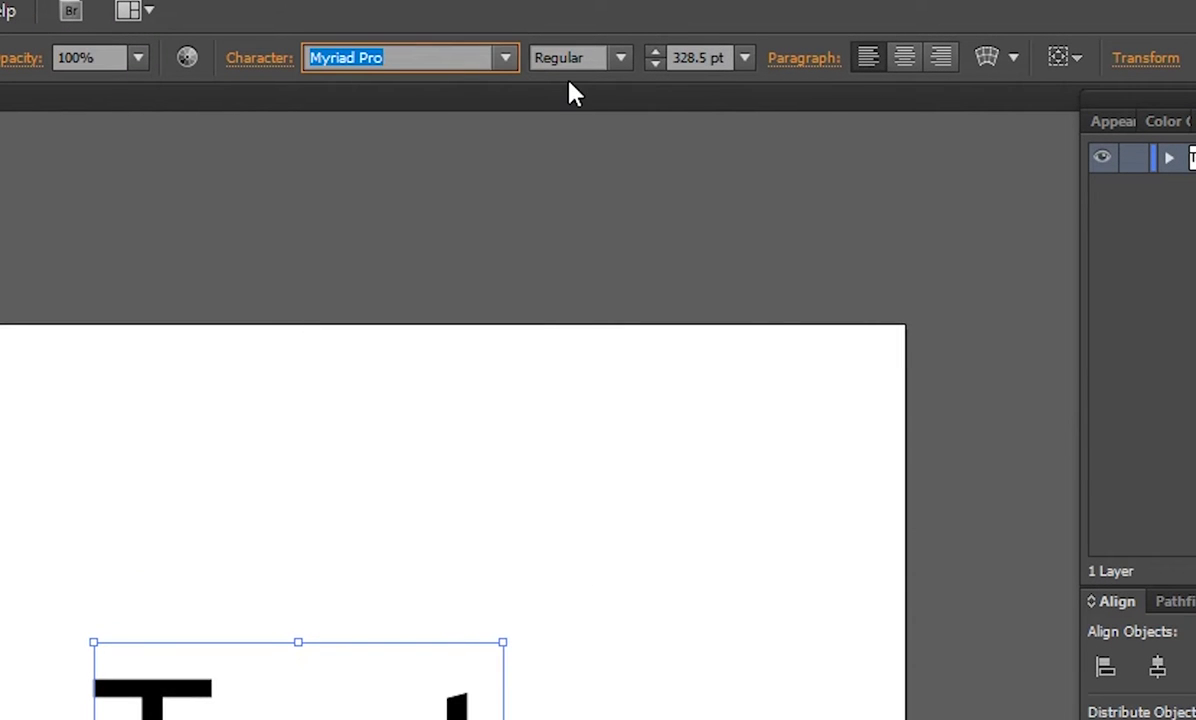
text(Montserrat)
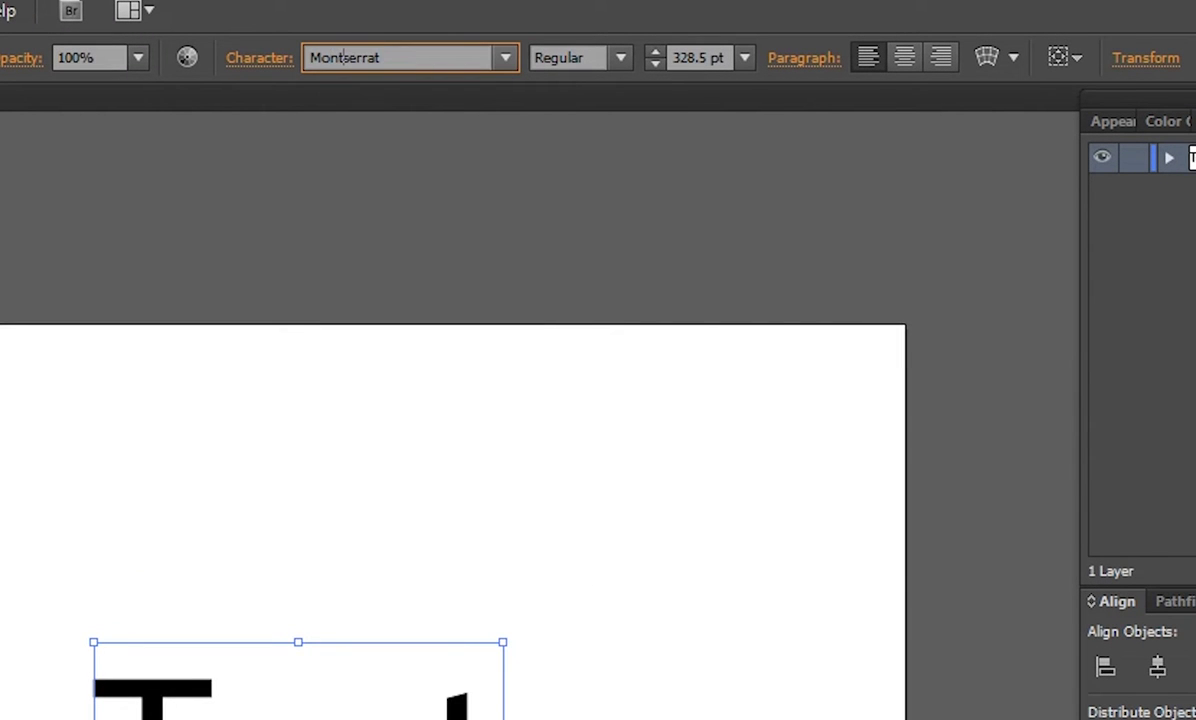
key(Return)
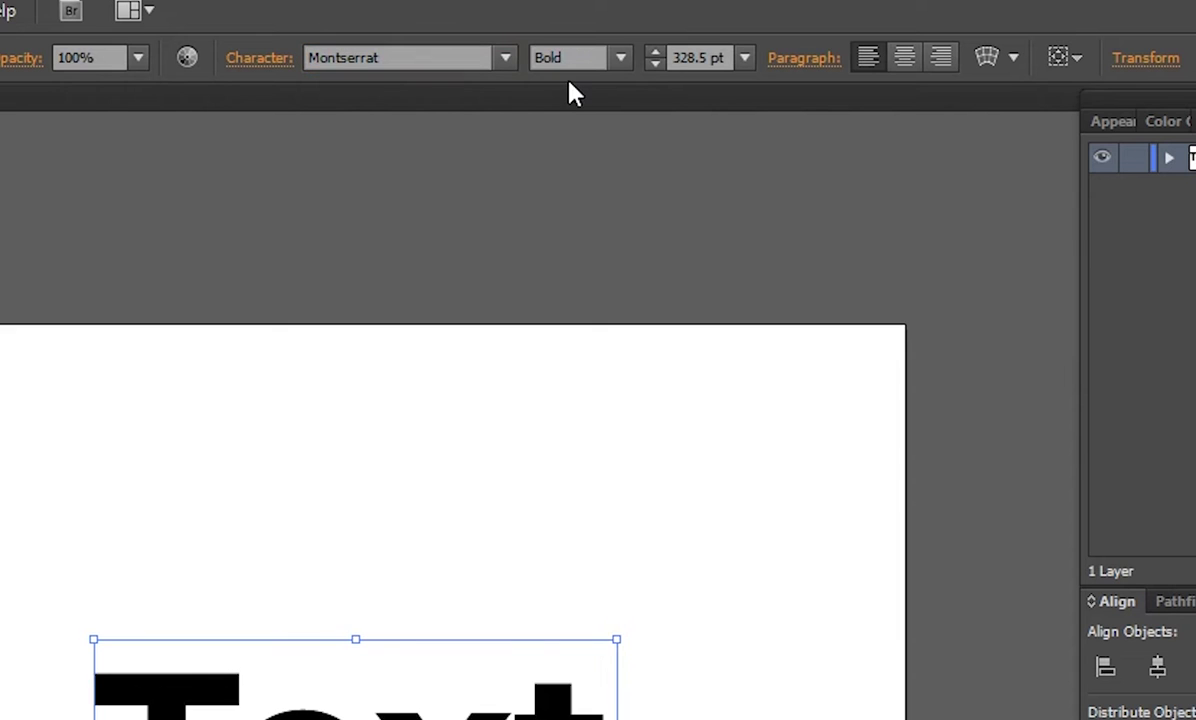
click(390, 59)
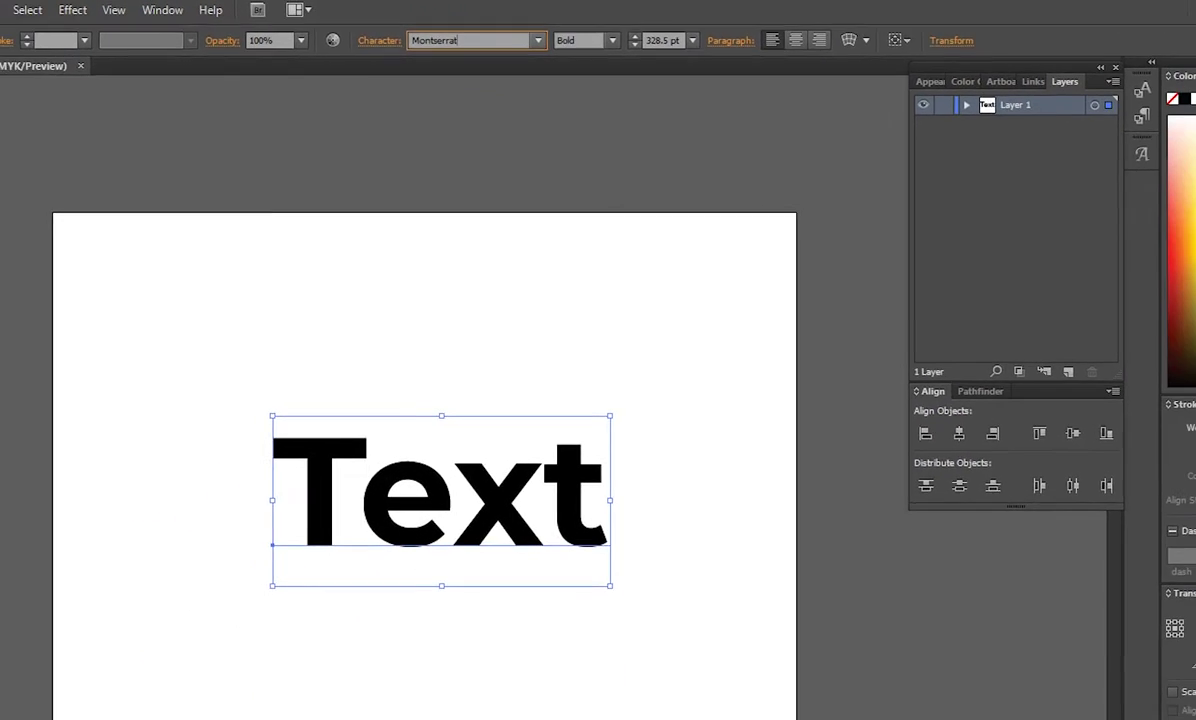
Convert the text to outlines and ungroup it into separate letters.
drag(632, 512, 282, 347)
key(ctrl+shift+o)
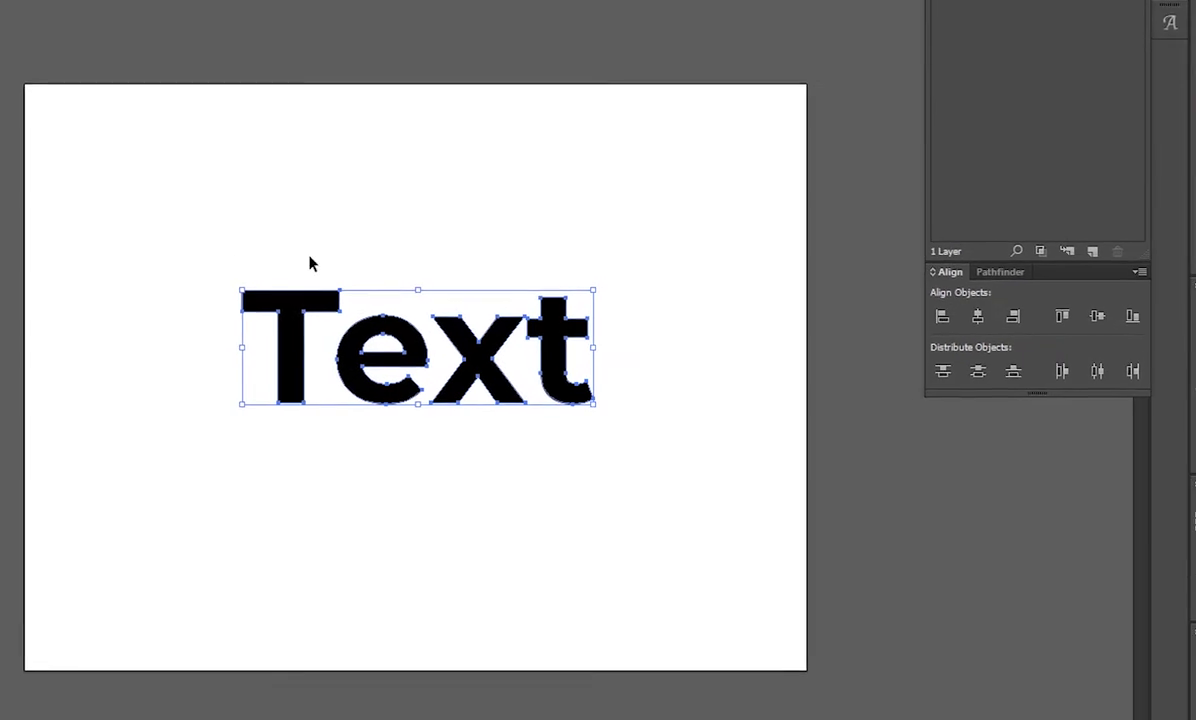
right_click(551, 363)
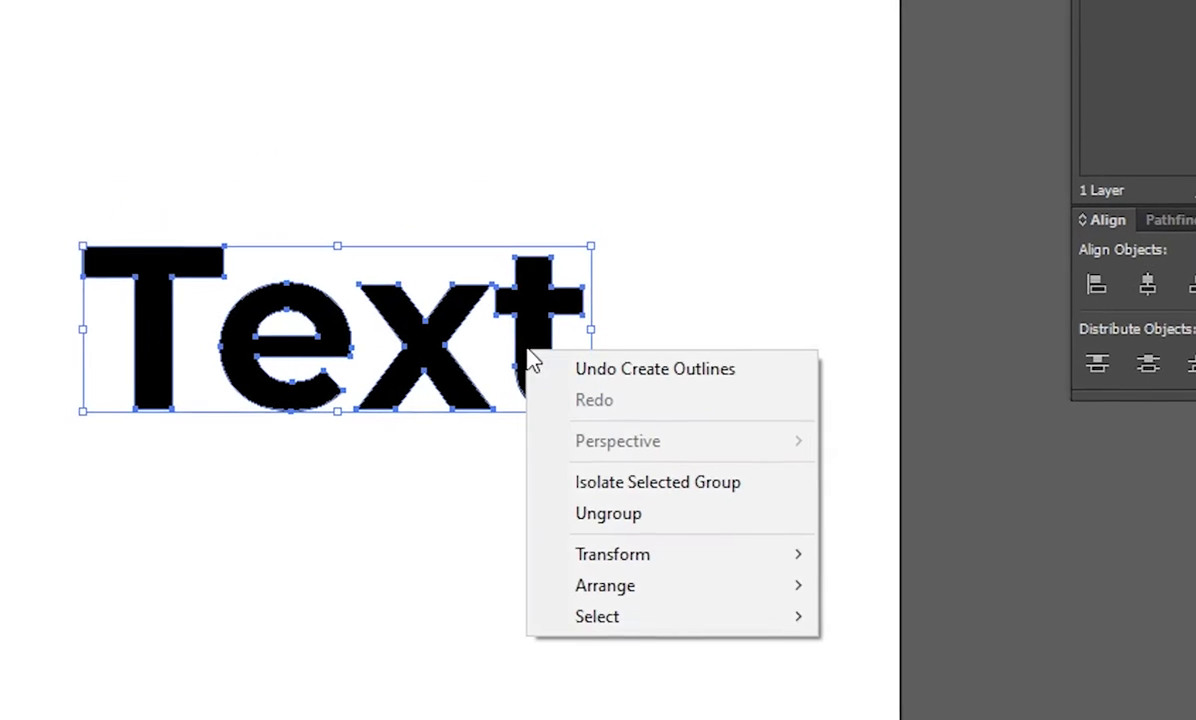
click(611, 521)
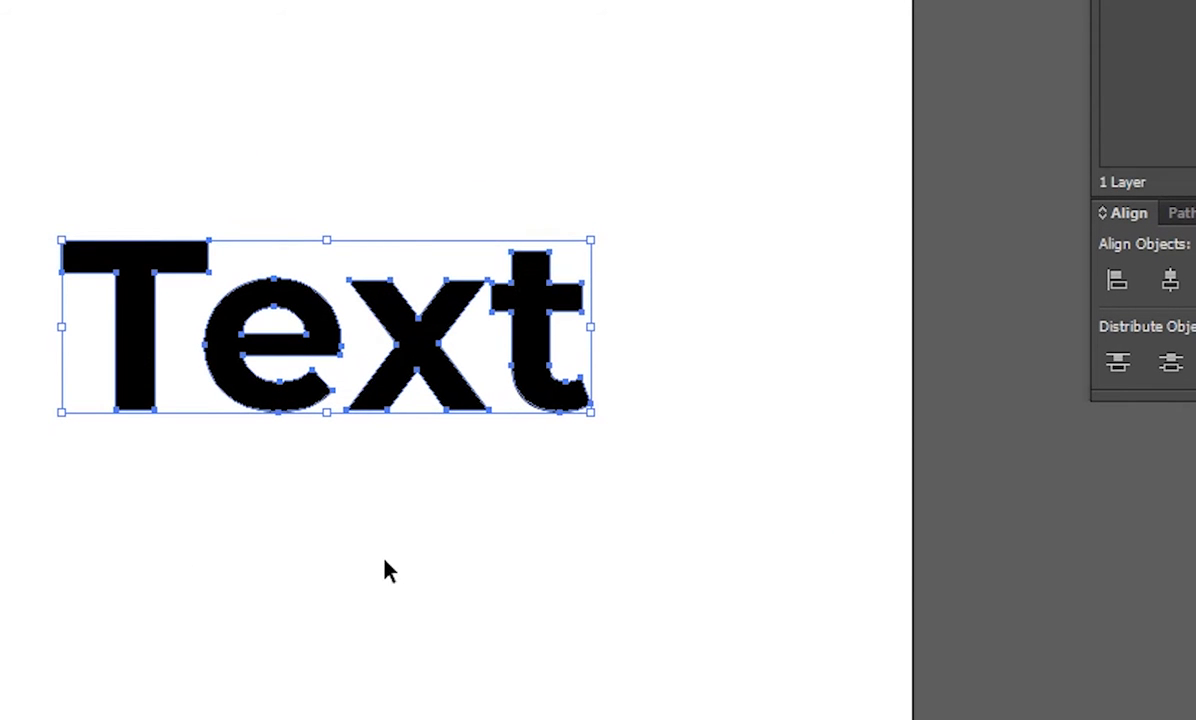
click(408, 512)
click(547, 382)
click(562, 512)
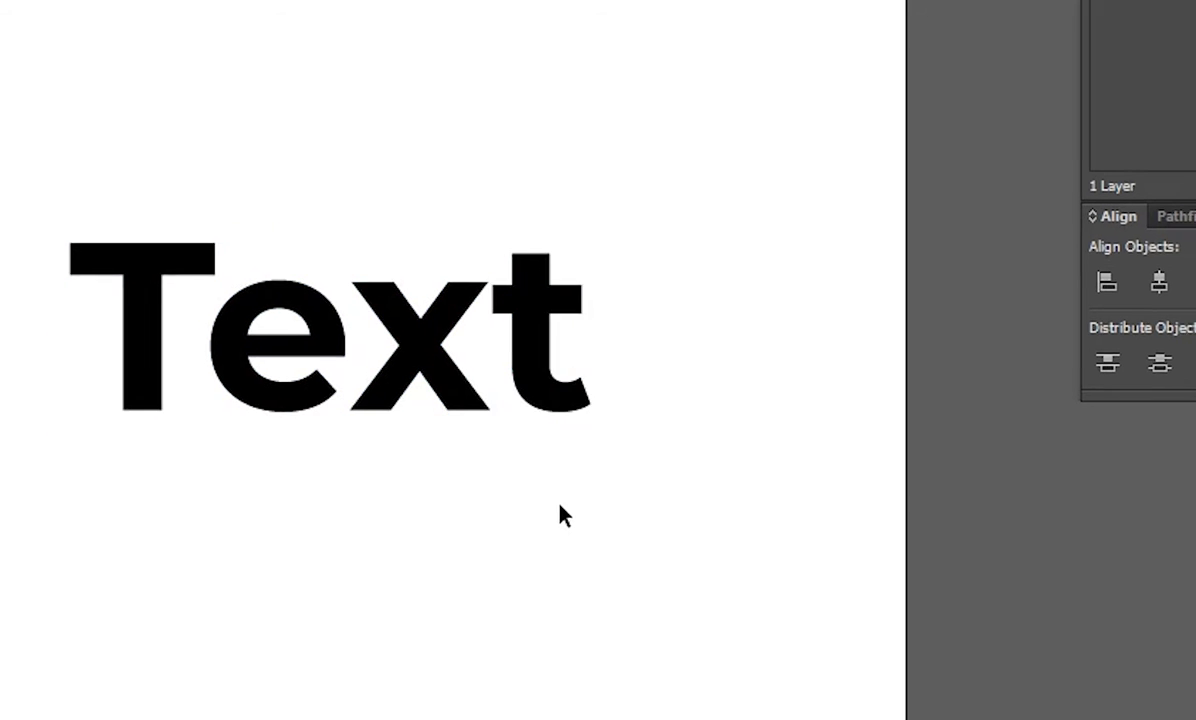
click(546, 388)
click(664, 522)
Combine all four outlined letters into one compound path and deselect it.
drag(712, 507, 210, 256)
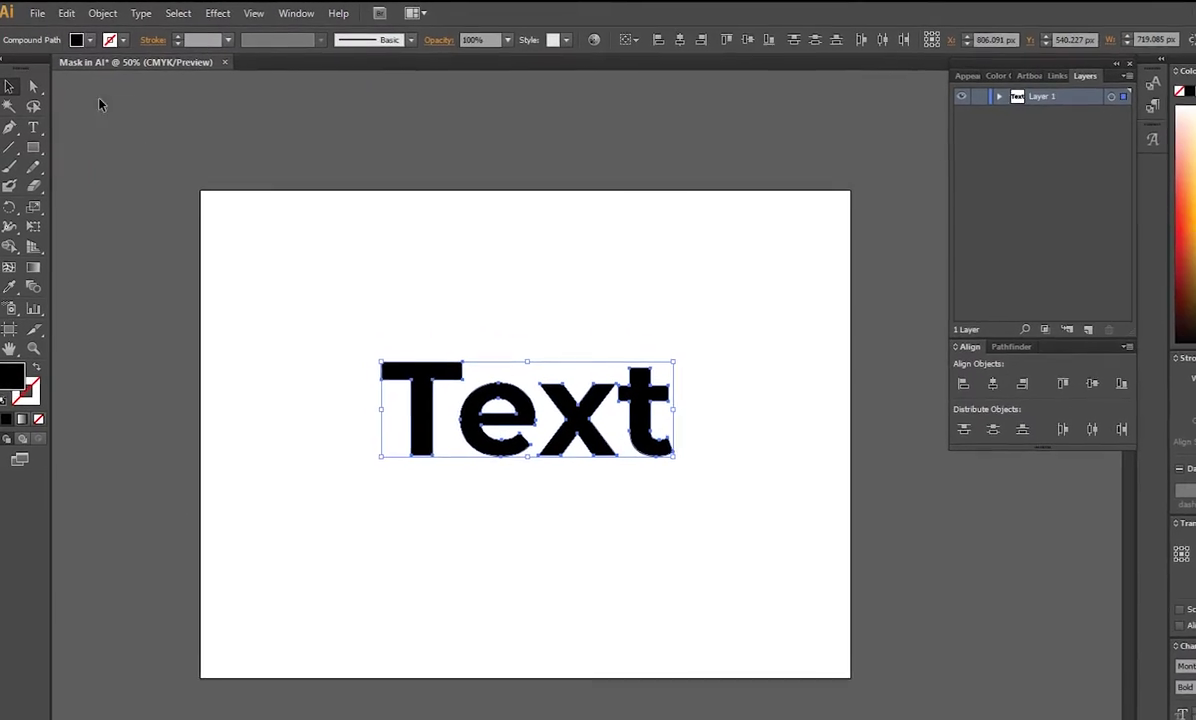
click(102, 13)
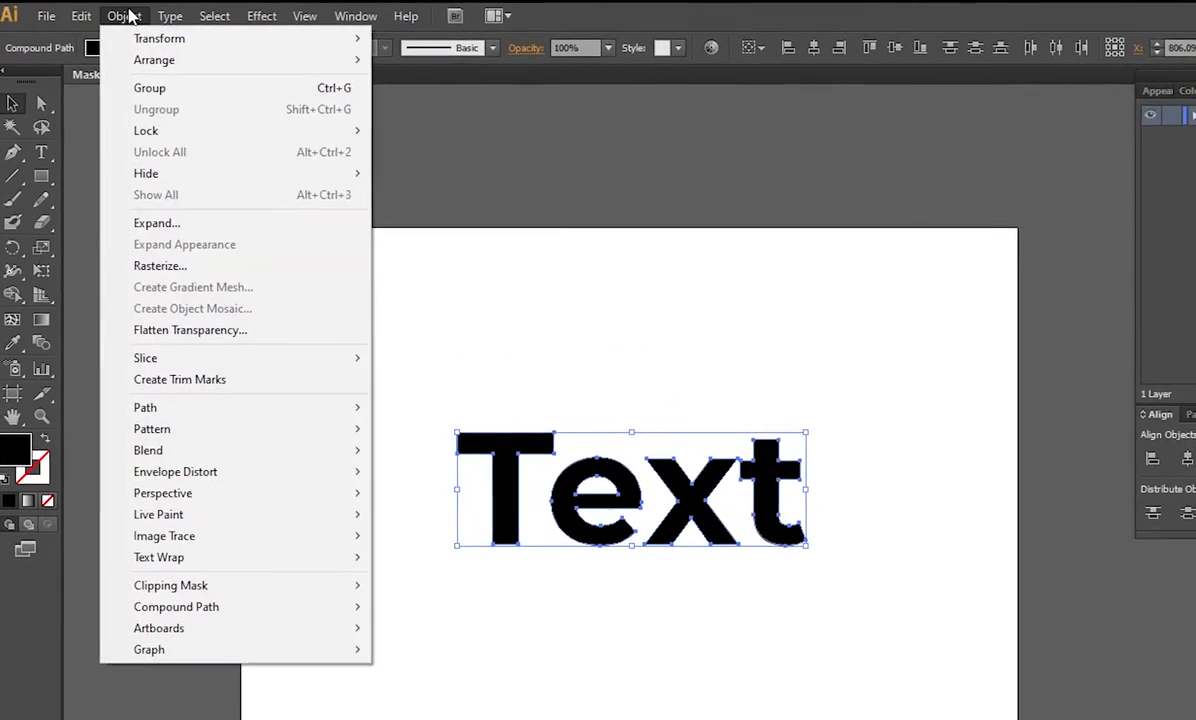
mouse_move(172, 611)
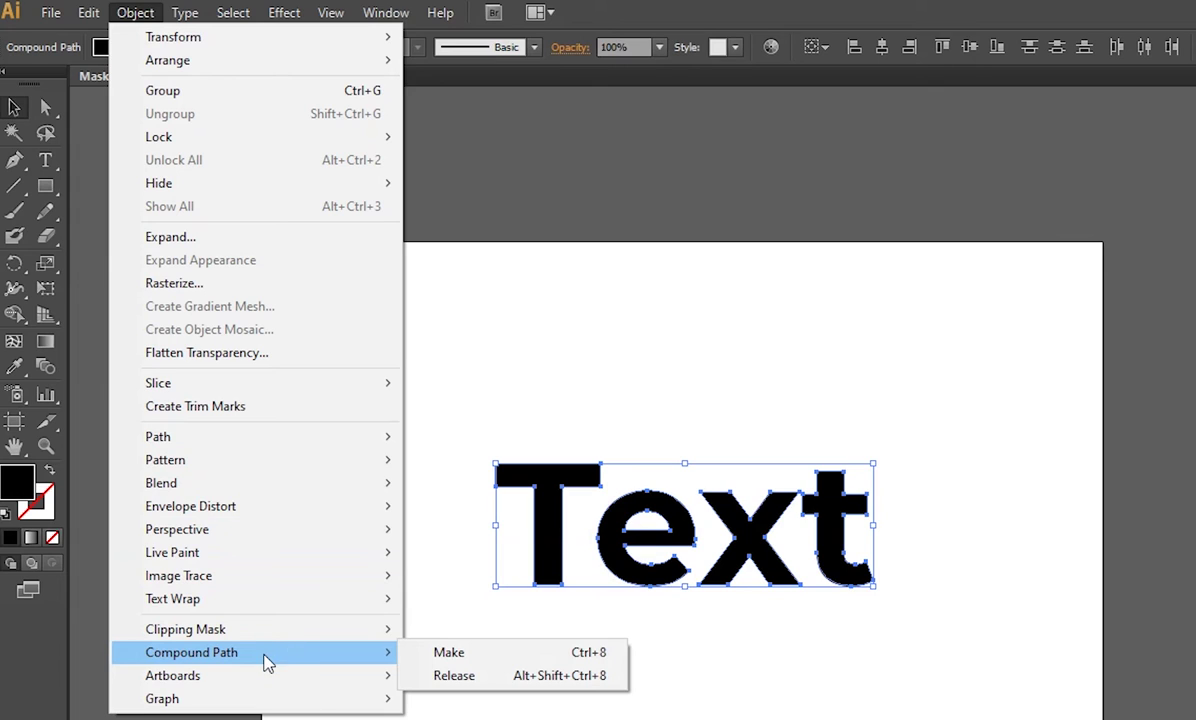
click(449, 653)
click(799, 690)
drag(884, 556, 931, 477)
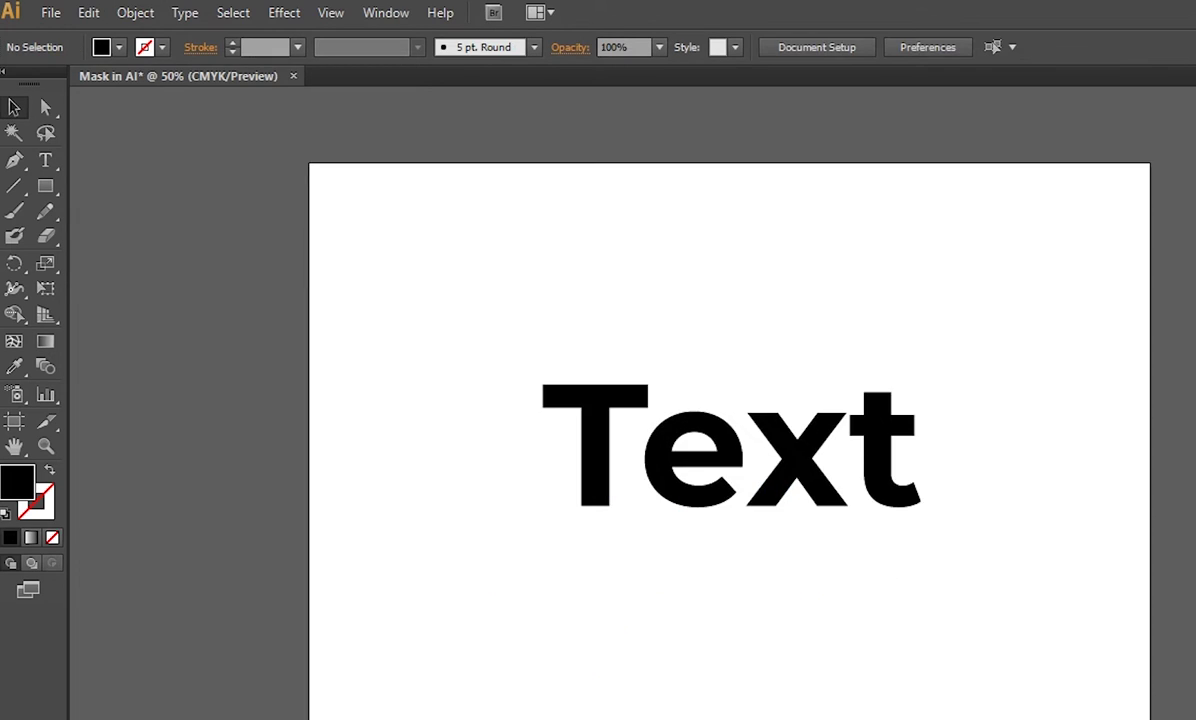
Draw a 1600 × 1200 px rectangle covering the whole artboard and fill it with white (ffffff).
click(50, 184)
scroll(324, 280, down, 1)
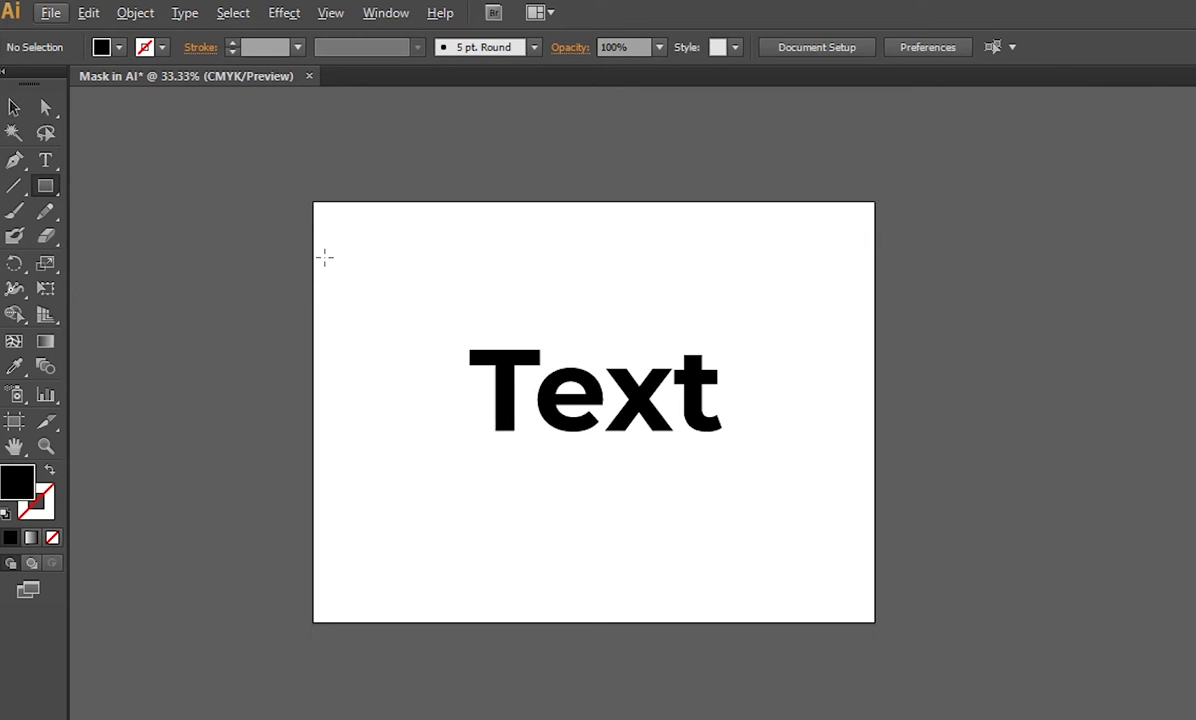
drag(312, 203, 874, 622)
drag(777, 491, 854, 550)
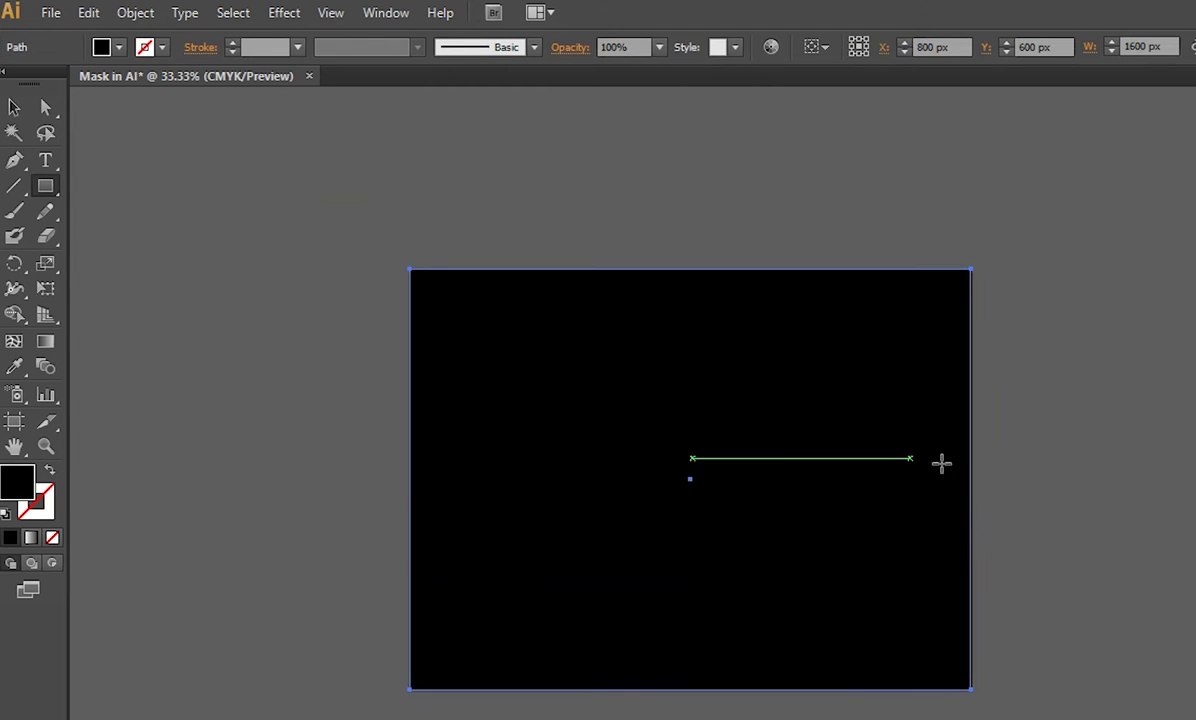
click(13, 108)
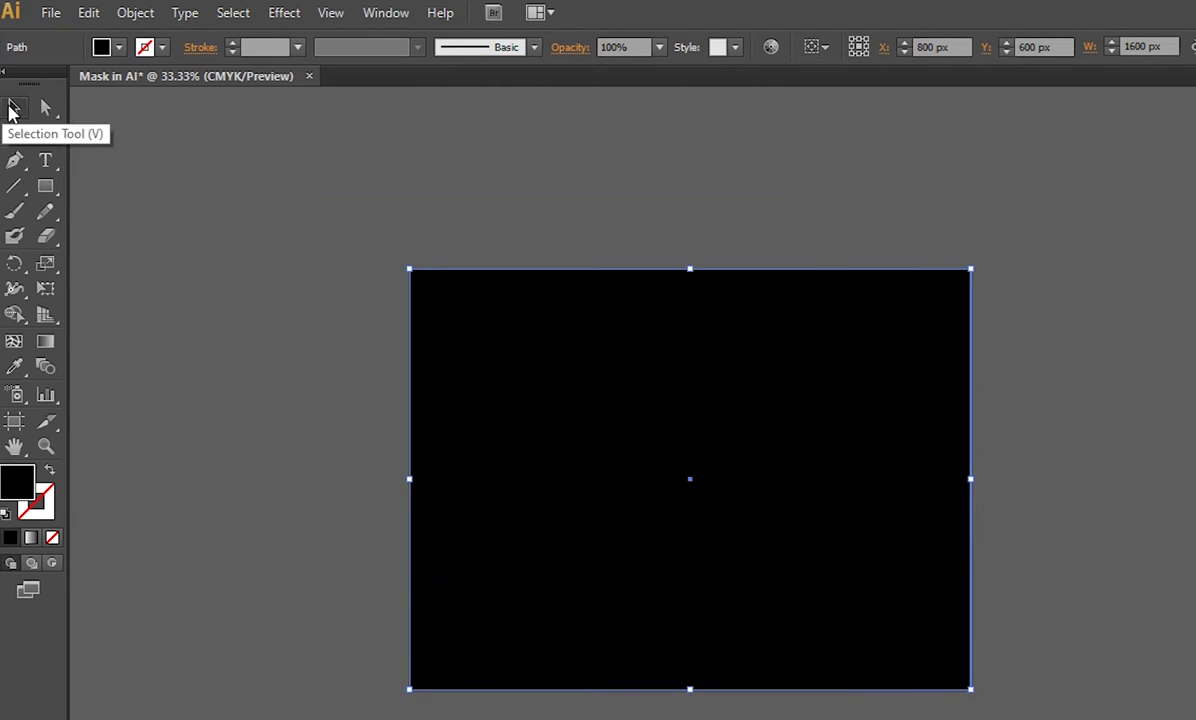
double_click(17, 482)
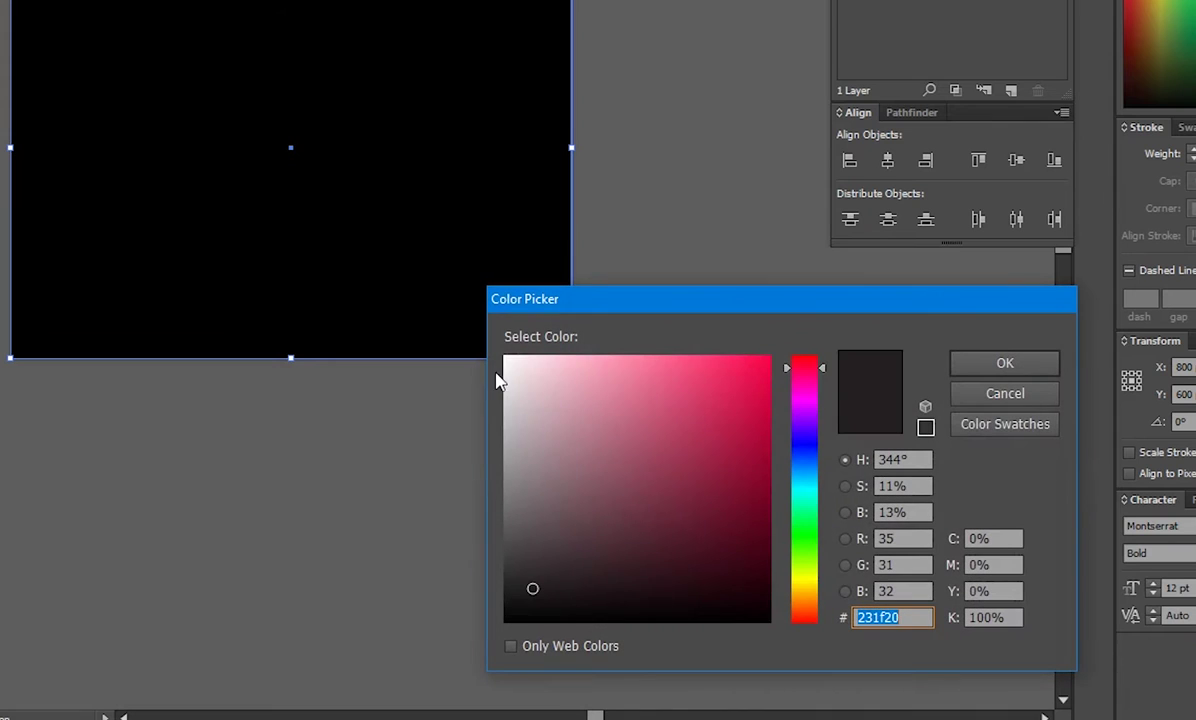
text(ffffff)
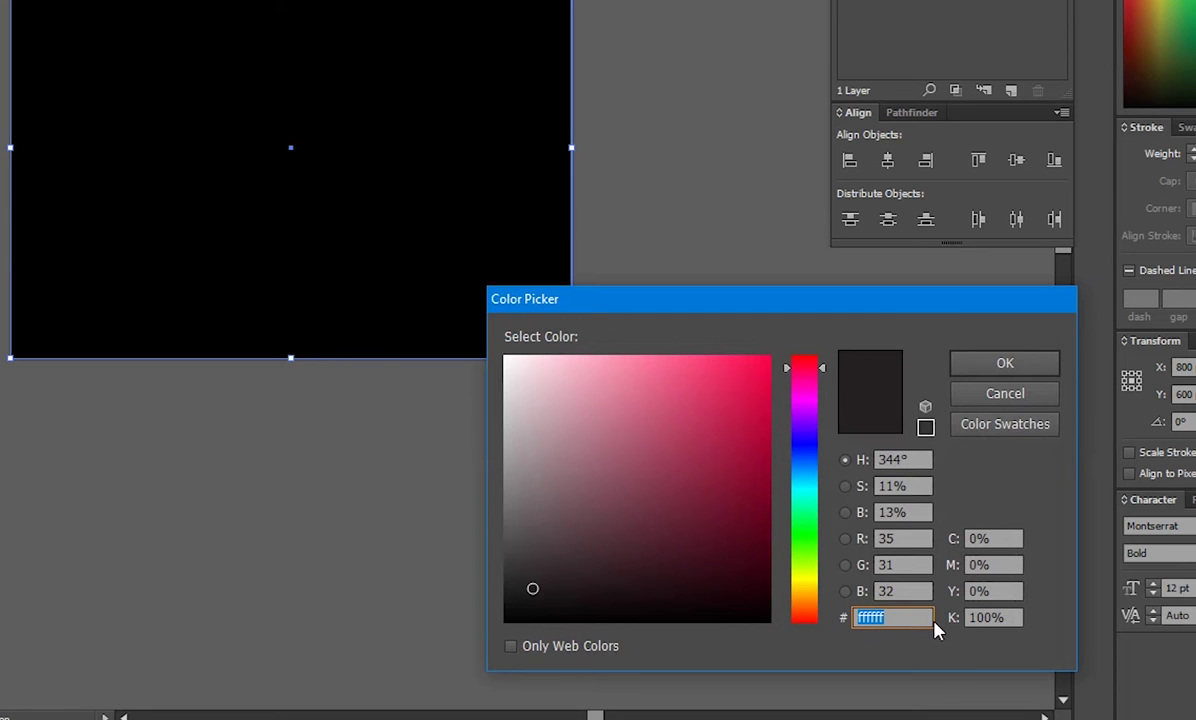
click(1002, 364)
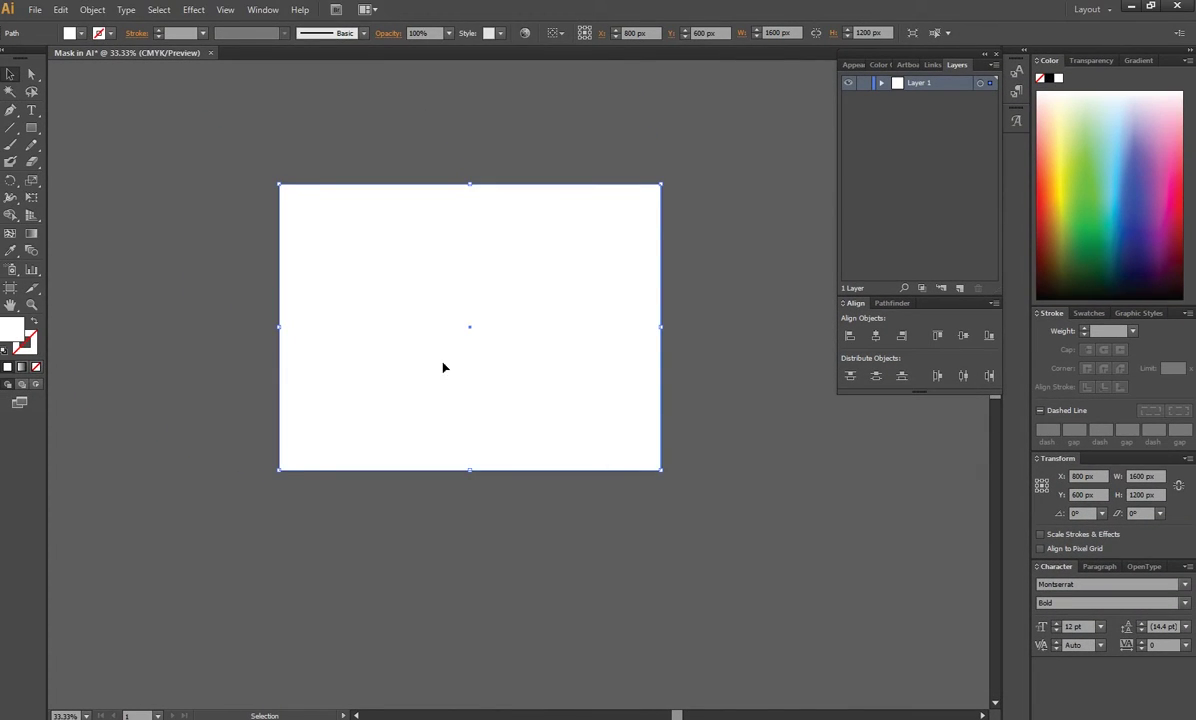
Send the white rectangle to the back, behind the text.
right_click(420, 339)
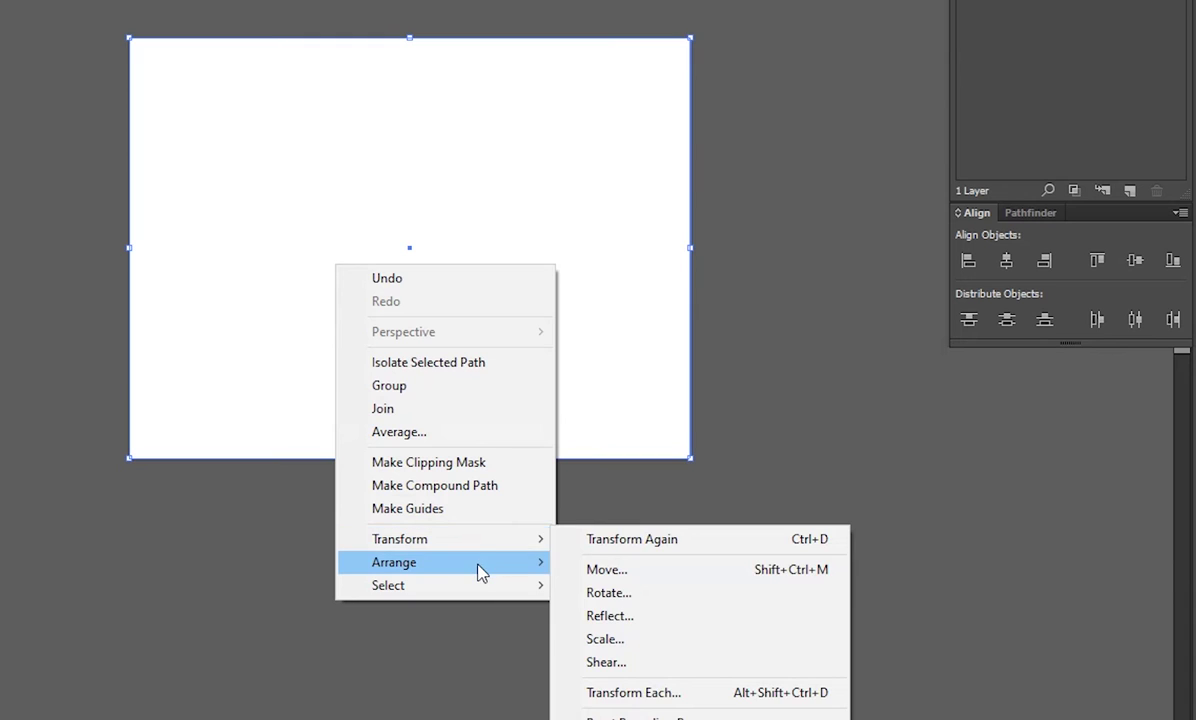
mouse_move(478, 562)
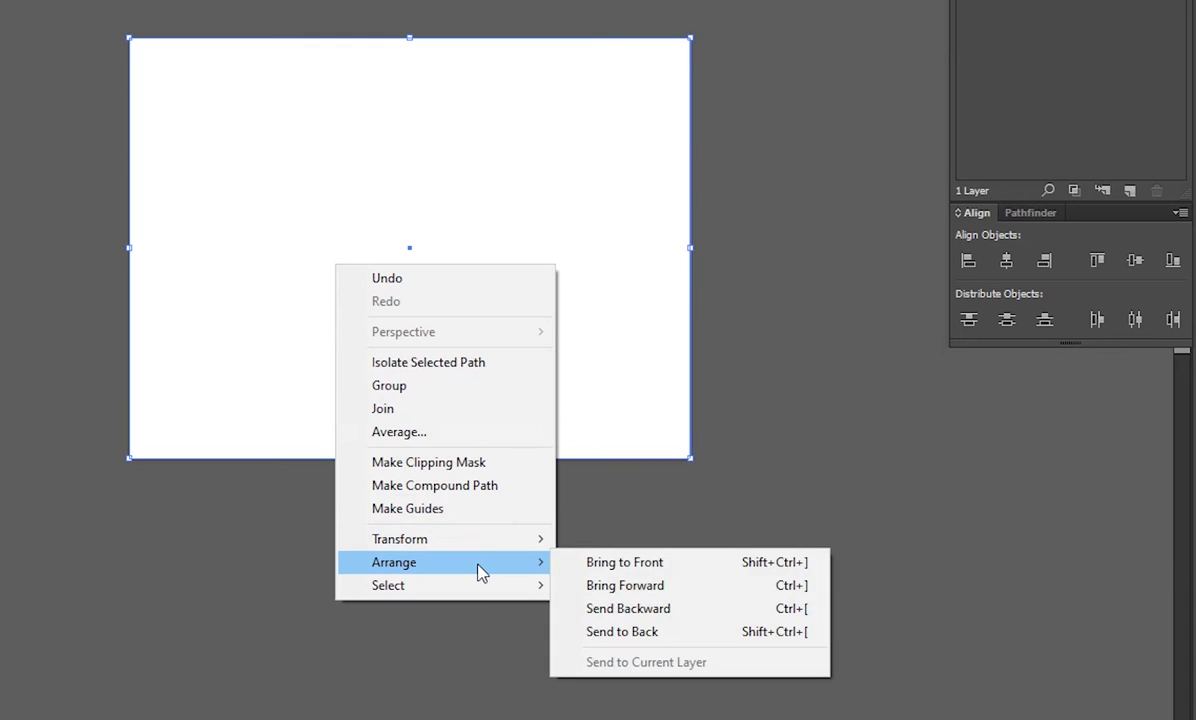
click(612, 632)
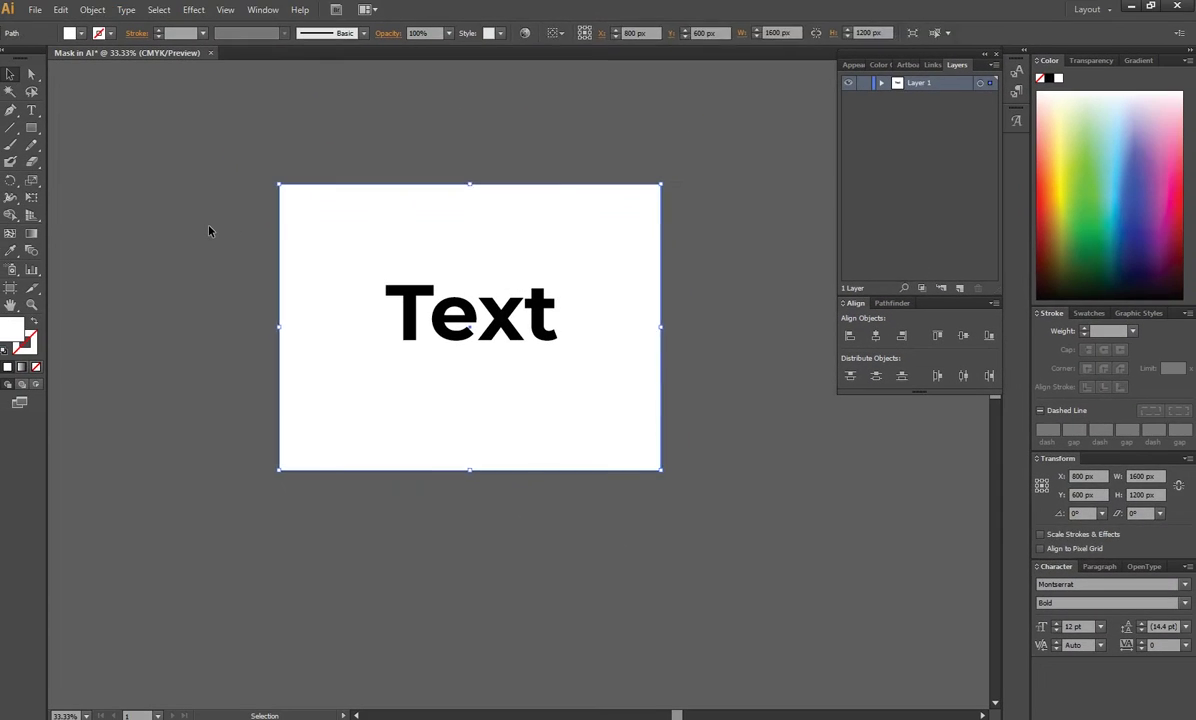
Fill the background rectangle with a linear gradient from dark blue to light blue at 0°.
click(209, 231)
click(316, 241)
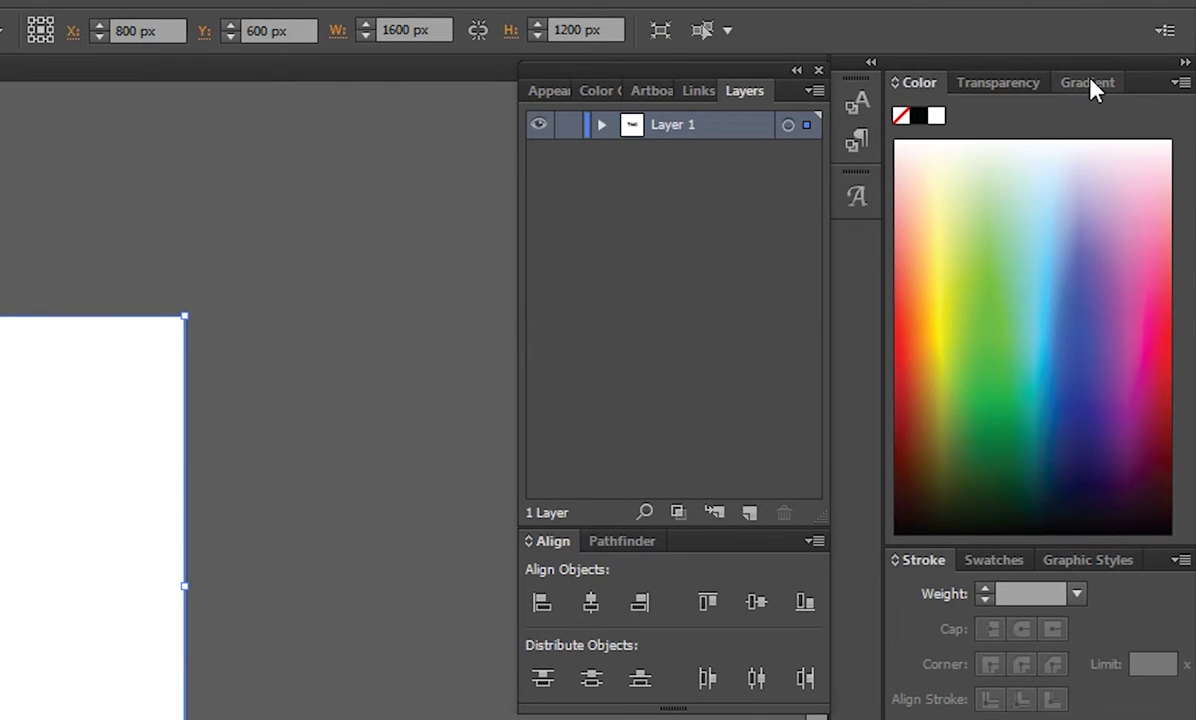
click(1090, 84)
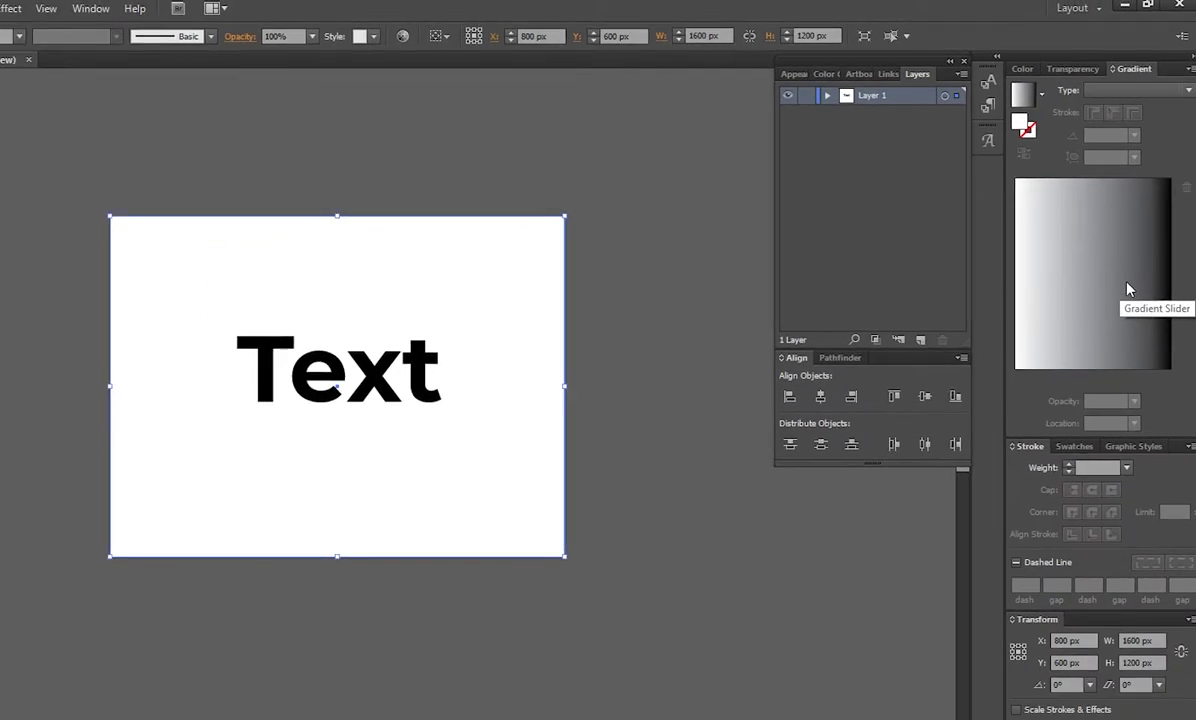
click(1127, 289)
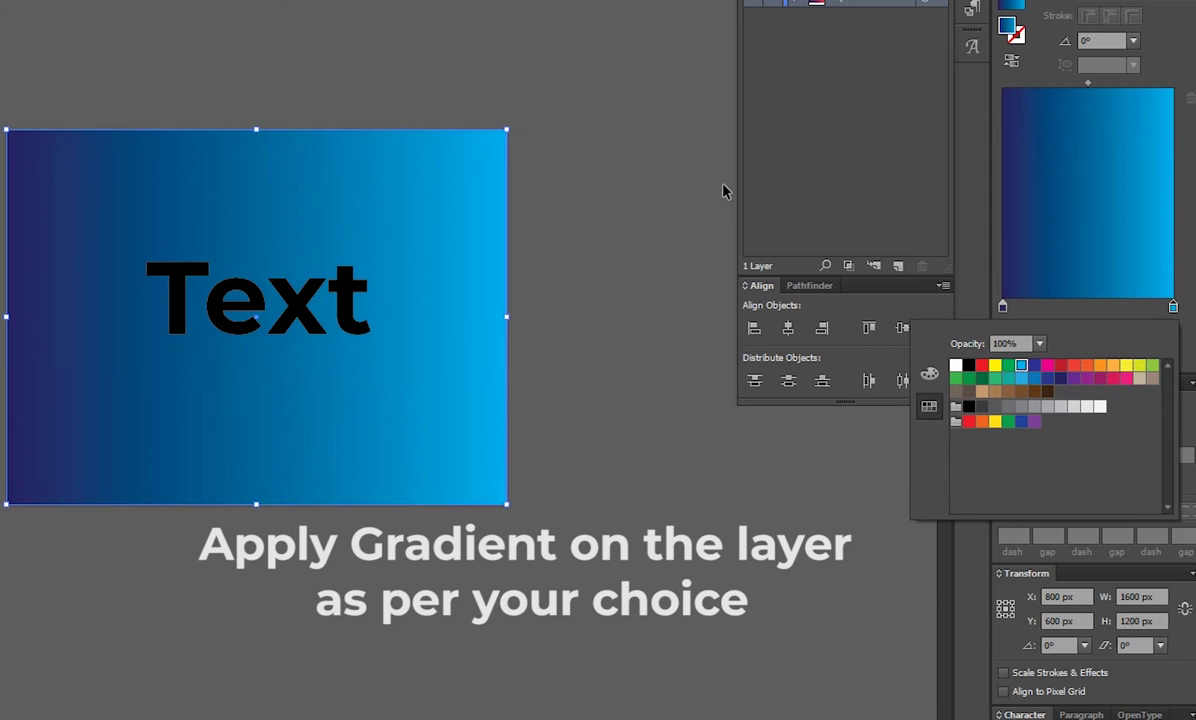
click(659, 417)
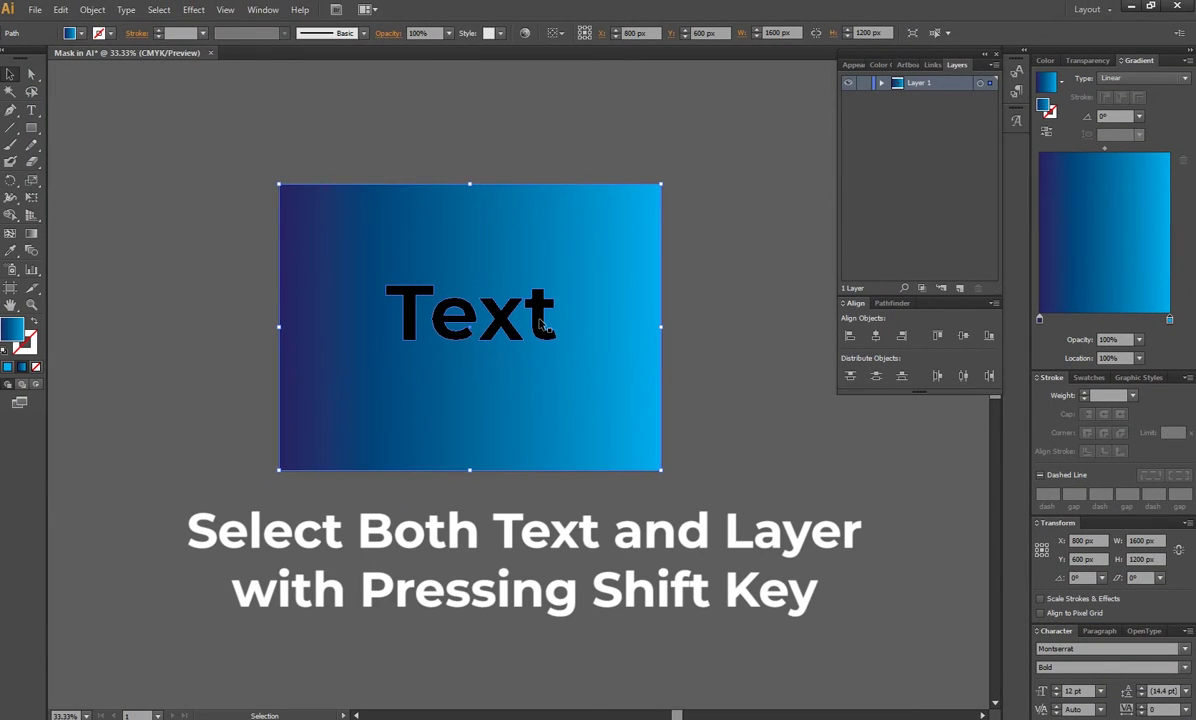
Select the compound-path text together with the gradient rectangle, make a clipping mask from them, and deselect.
shift+click(541, 322)
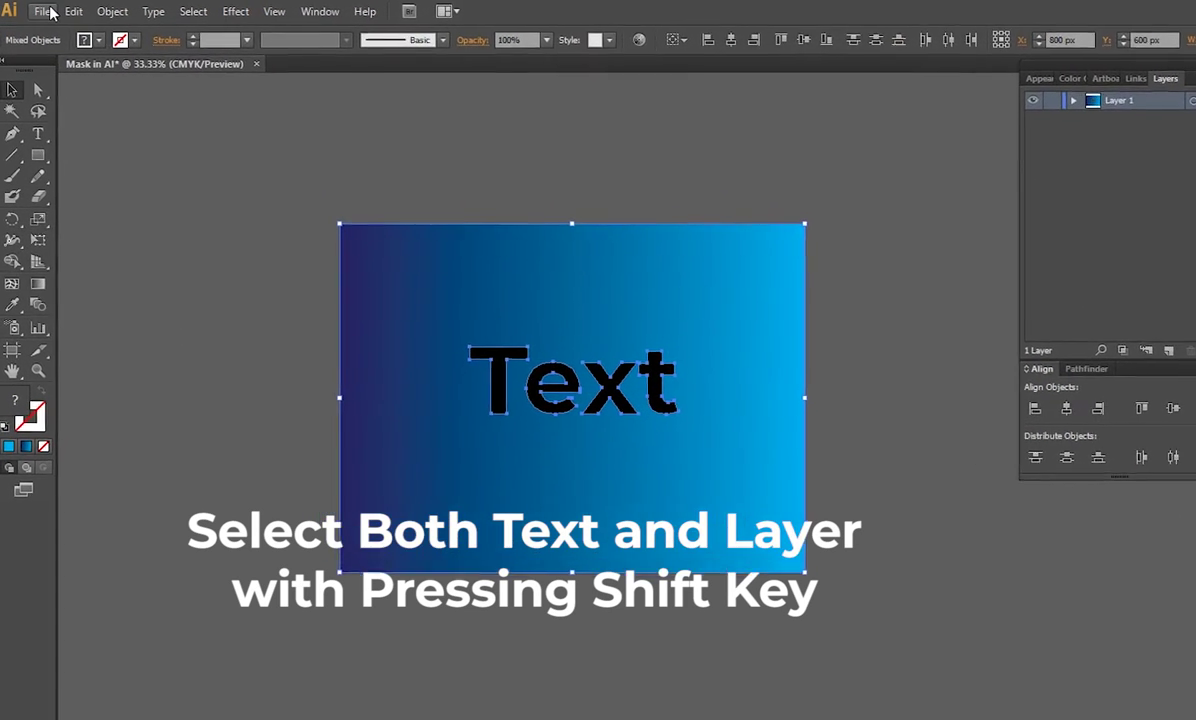
click(127, 12)
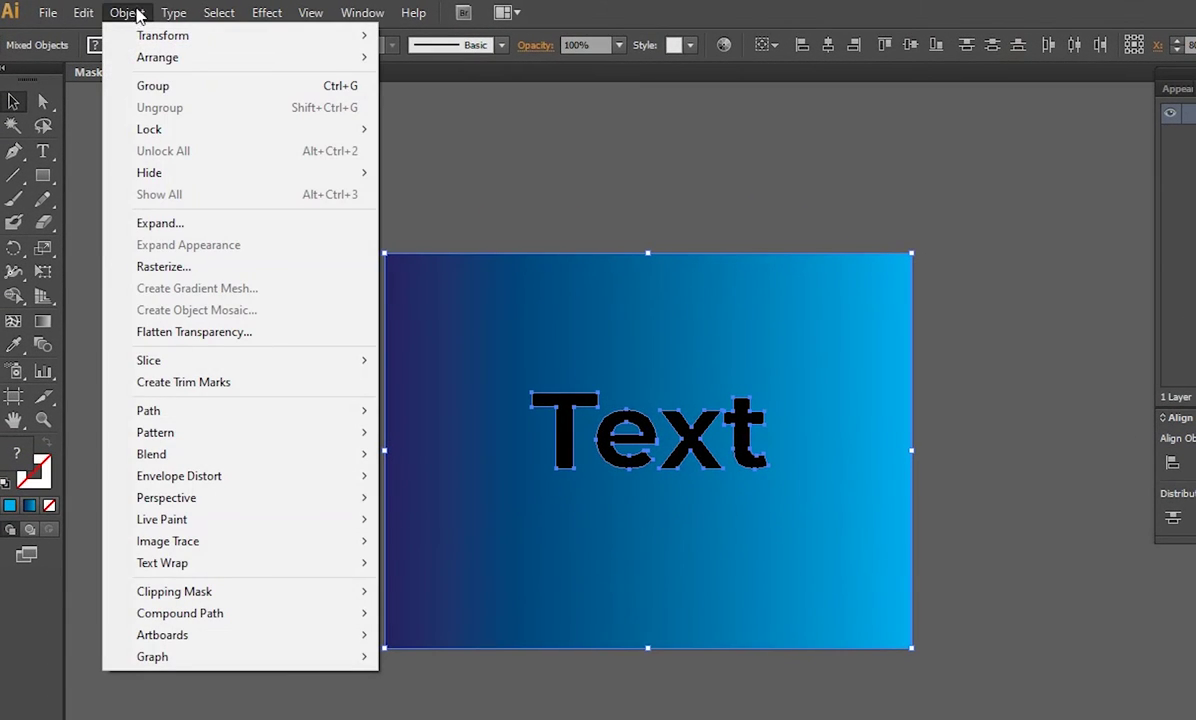
mouse_move(200, 618)
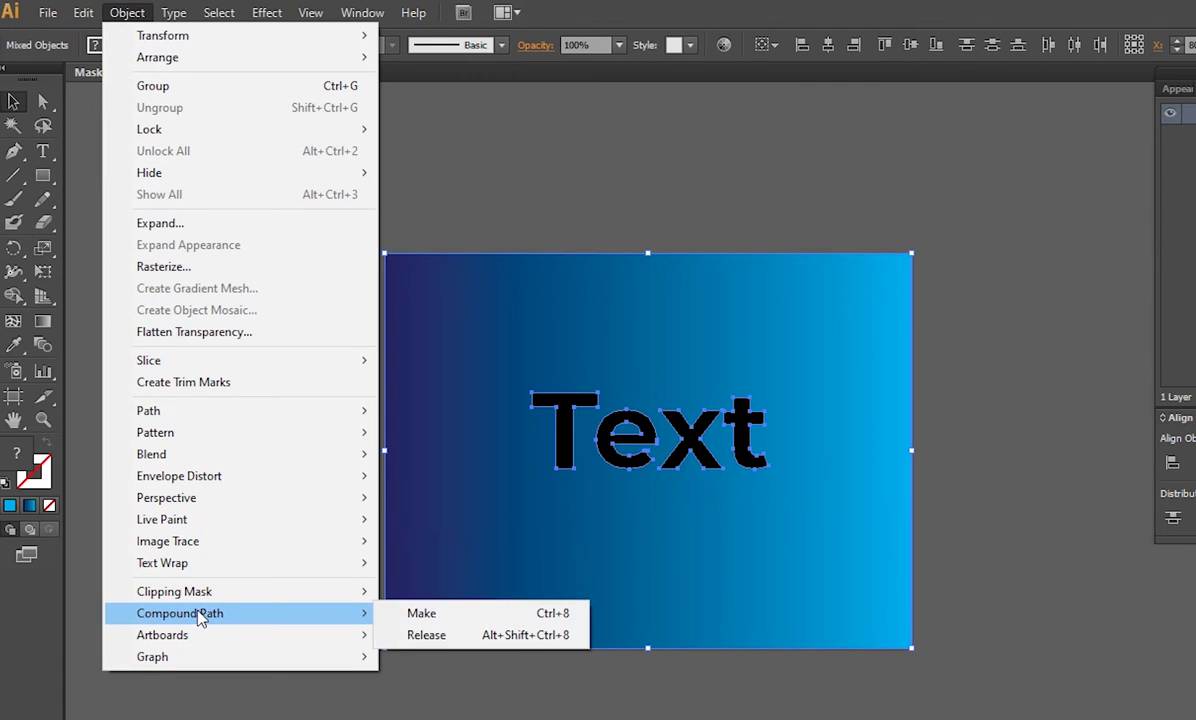
mouse_move(235, 592)
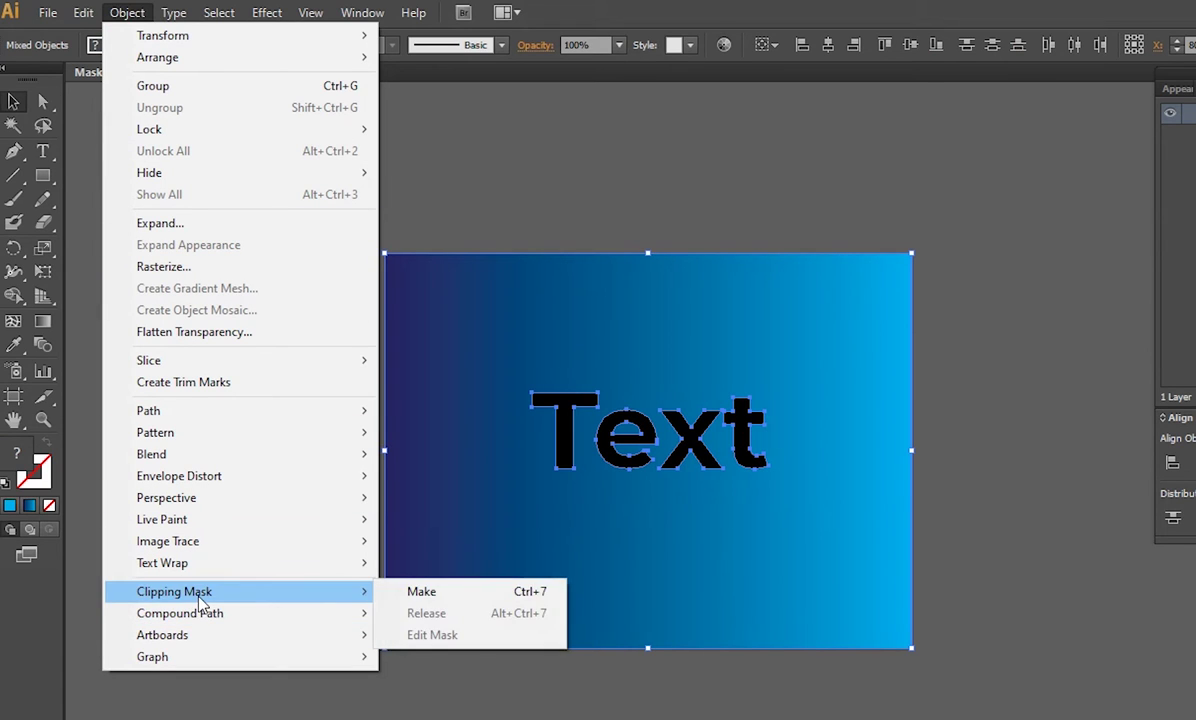
click(418, 592)
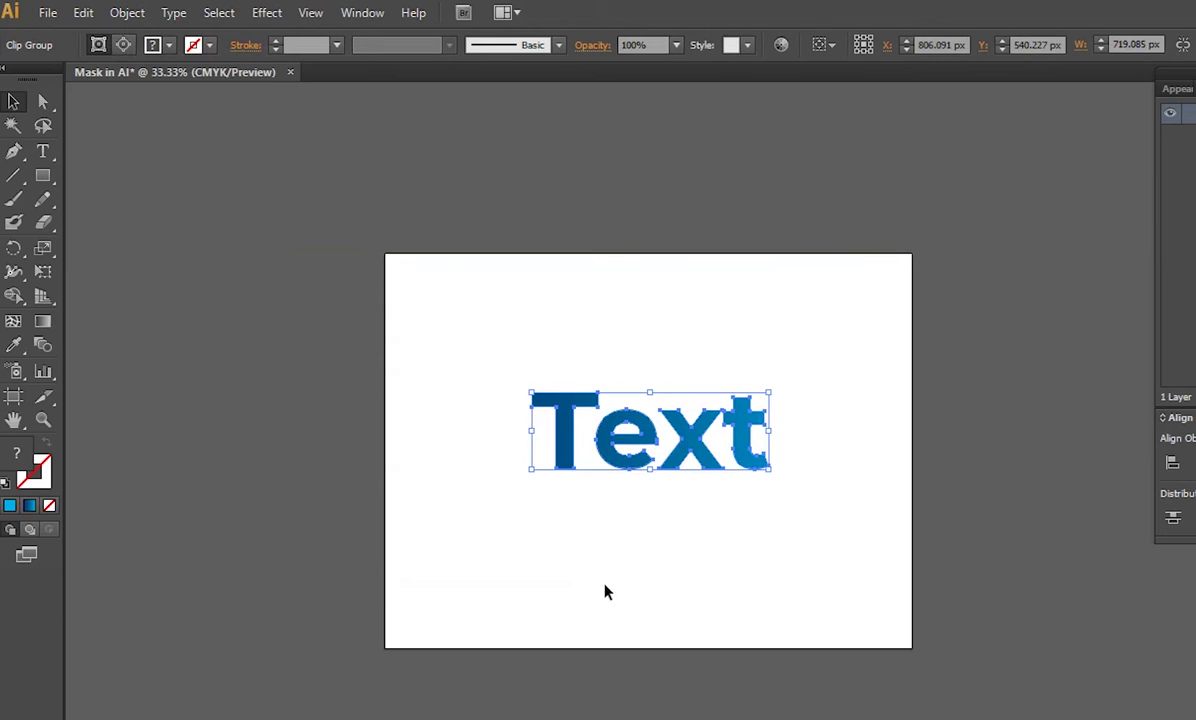
click(768, 527)
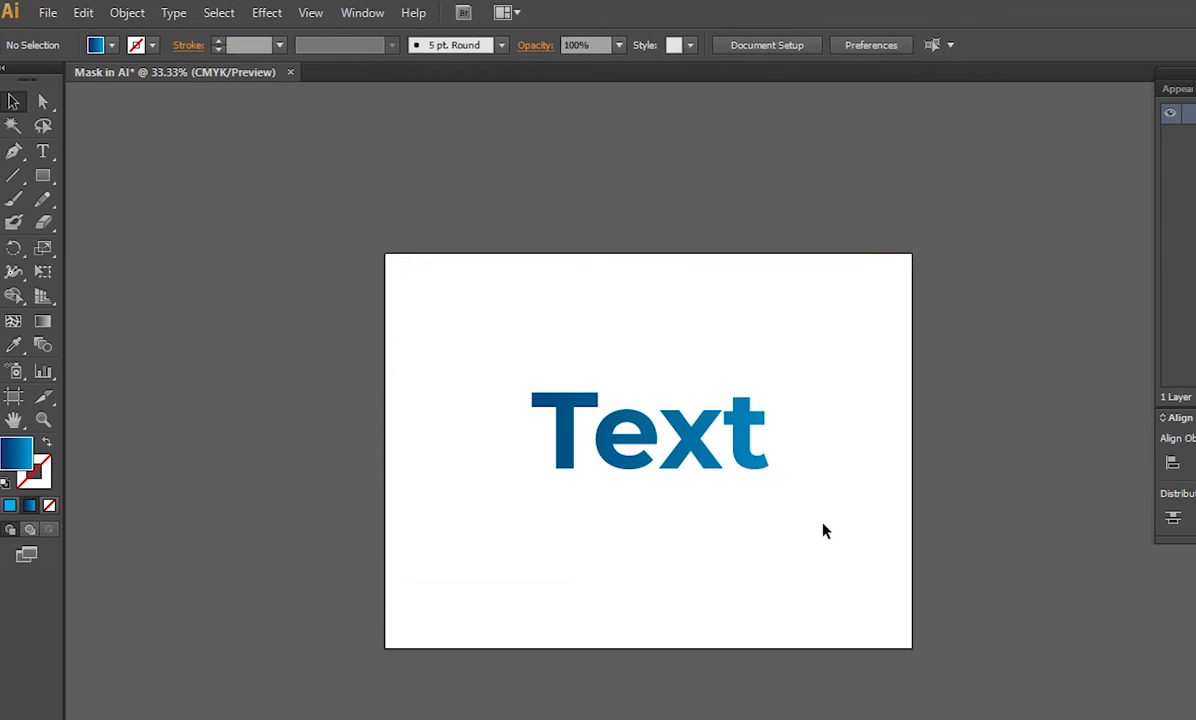
Scale the clipped text up proportionally from its centre to about 1086 px wide and move it slightly down.
drag(825, 530, 523, 360)
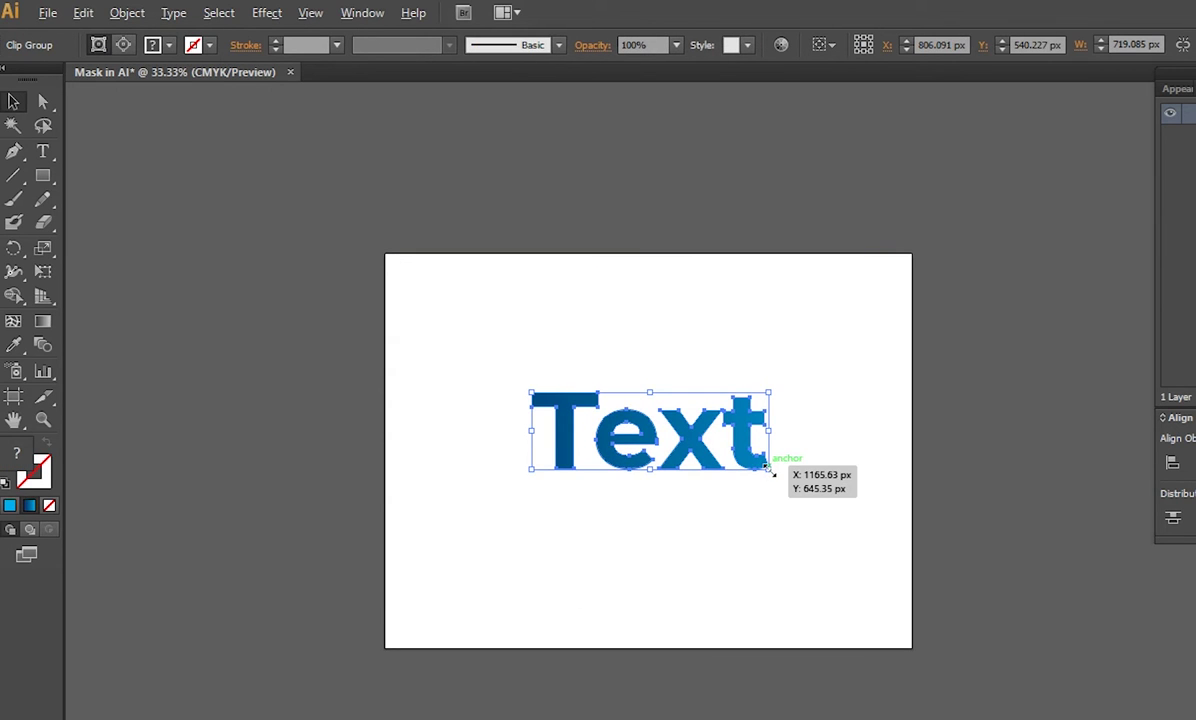
drag(769, 469, 828, 538)
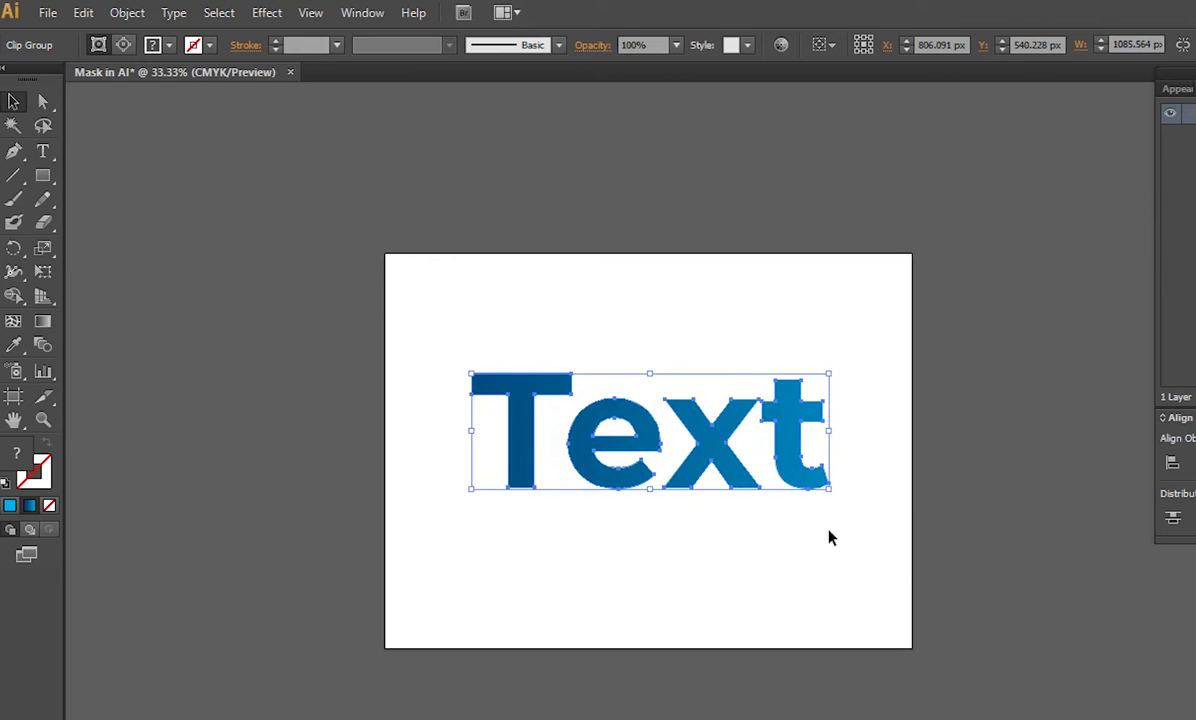
click(815, 530)
drag(721, 468, 718, 500)
click(1013, 546)
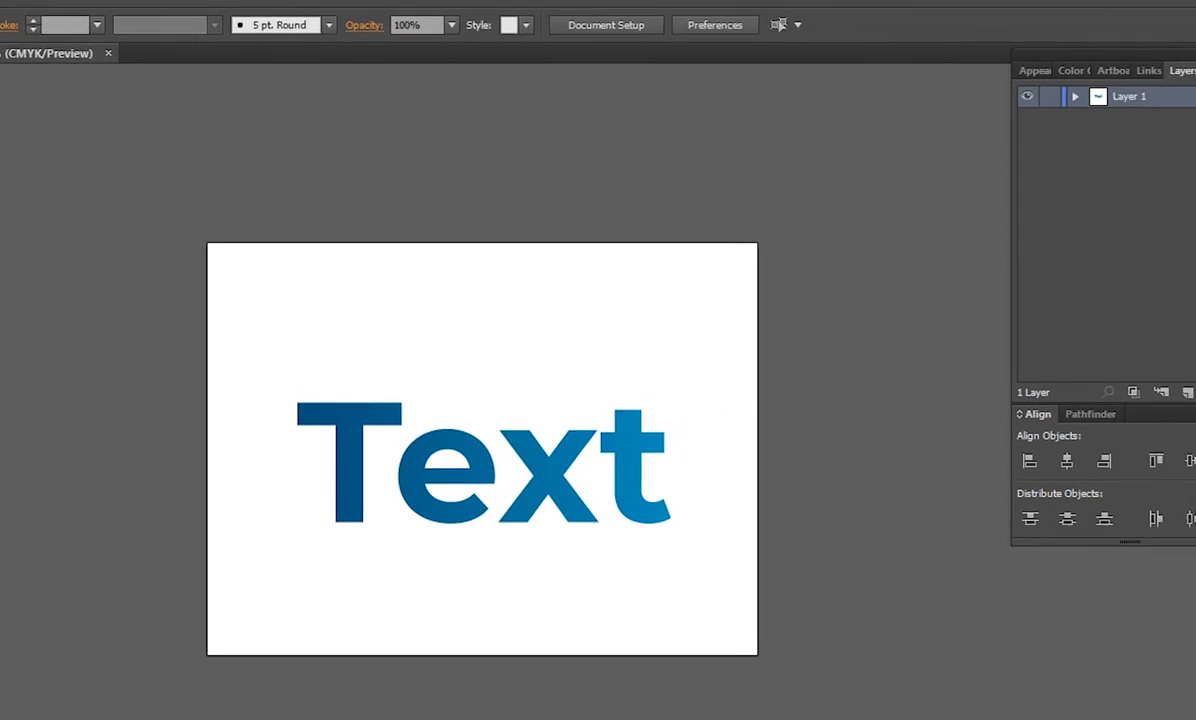
Expand Layer 1 and its clip group in the layer list and select the gradient rectangle inside the mask.
click(1075, 96)
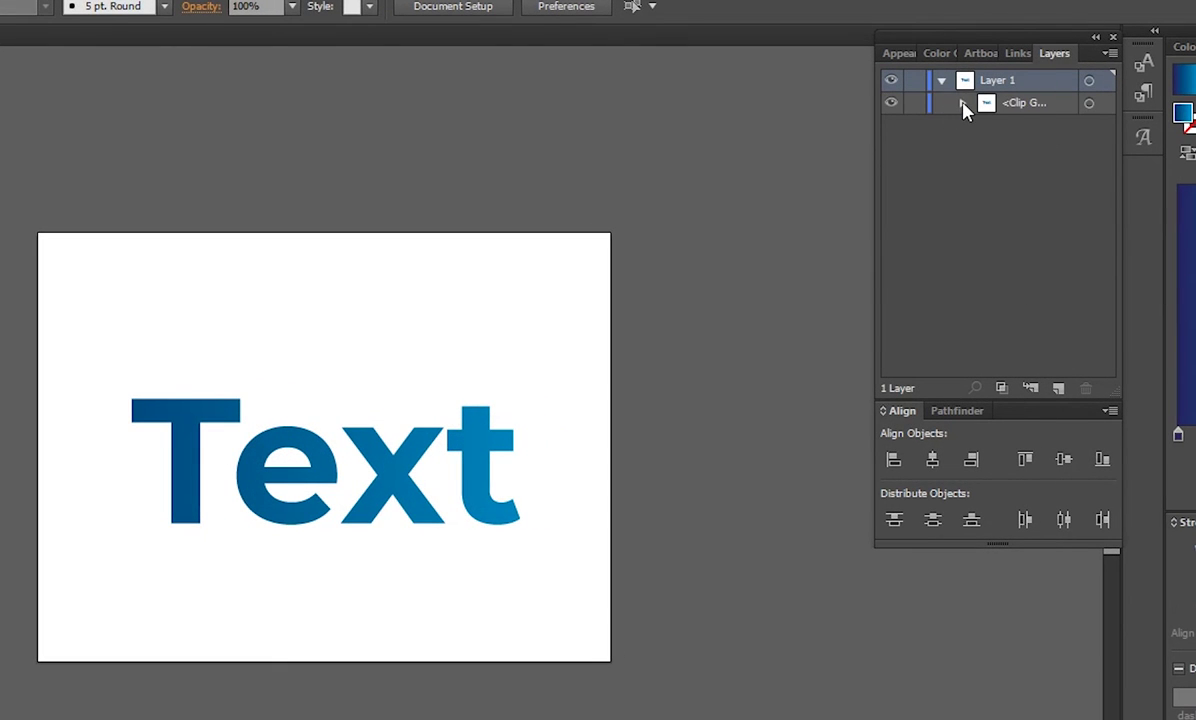
click(963, 104)
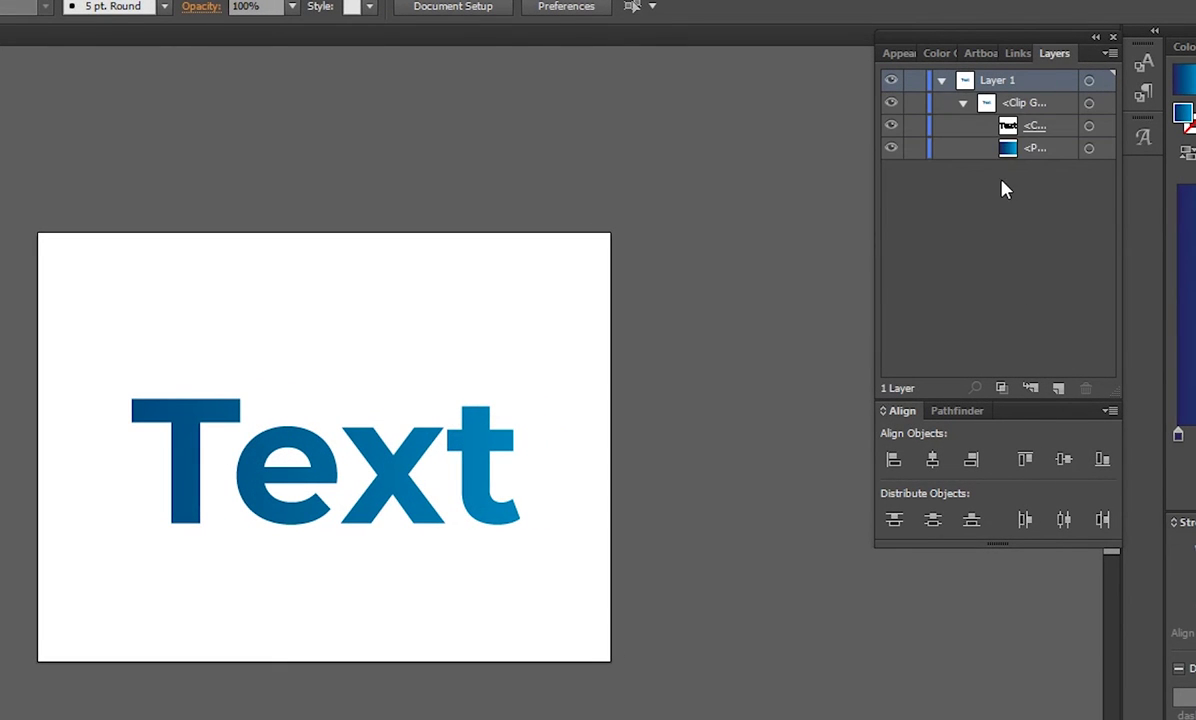
click(1089, 148)
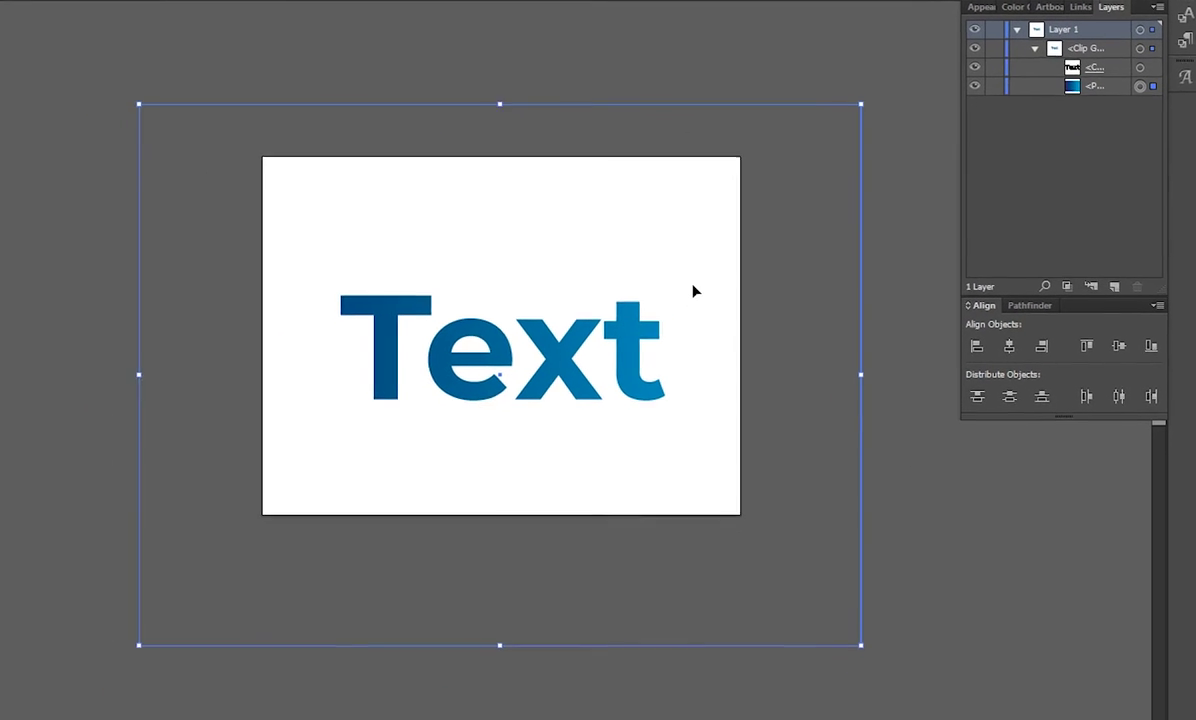
drag(695, 290, 599, 259)
drag(718, 259, 617, 240)
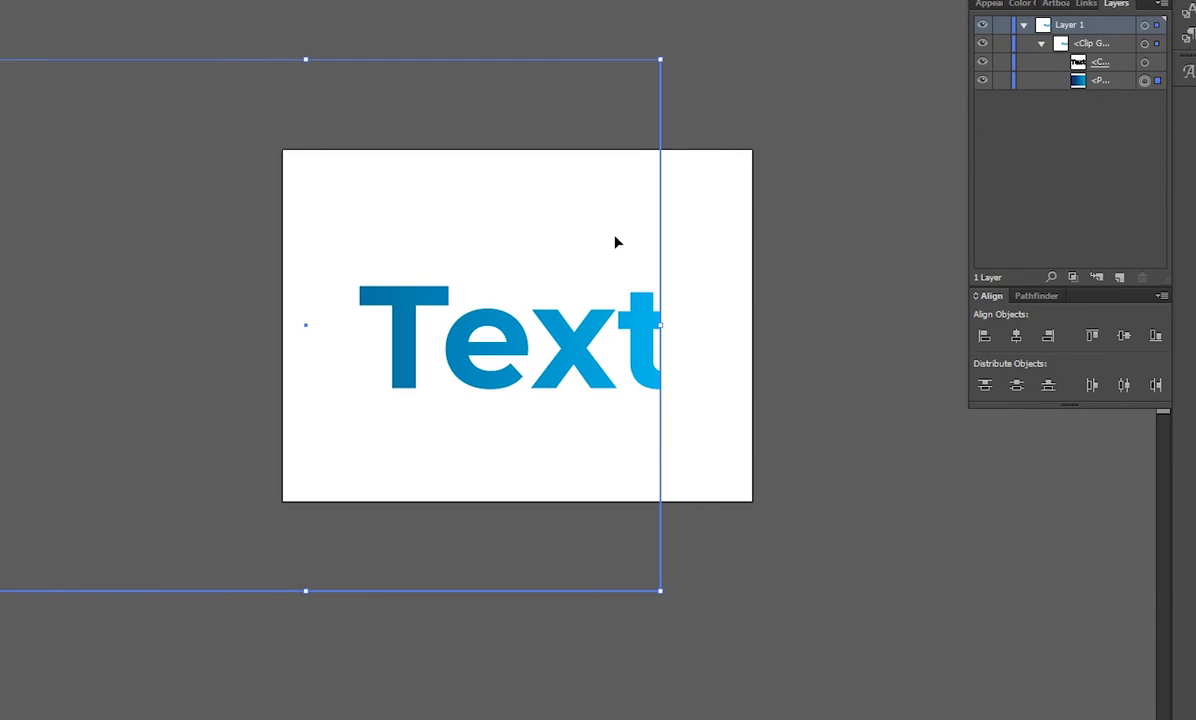
key(ctrl+z)
key(ctrl+z)
Move the gradient rectangle to the right inside the text mask so darker blue fills the first letters.
drag(447, 244, 563, 248)
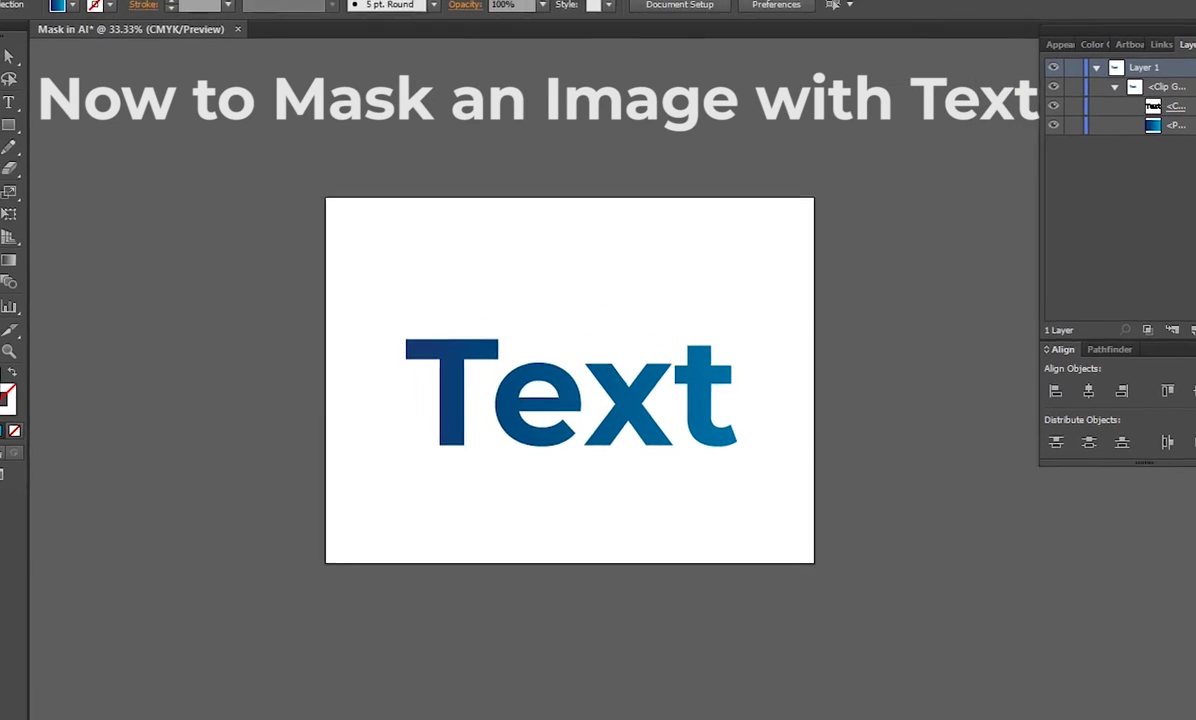
Open boat.jpg from the Art folder and paste its image over the artboard of the Mask in AI document.
click(47, 15)
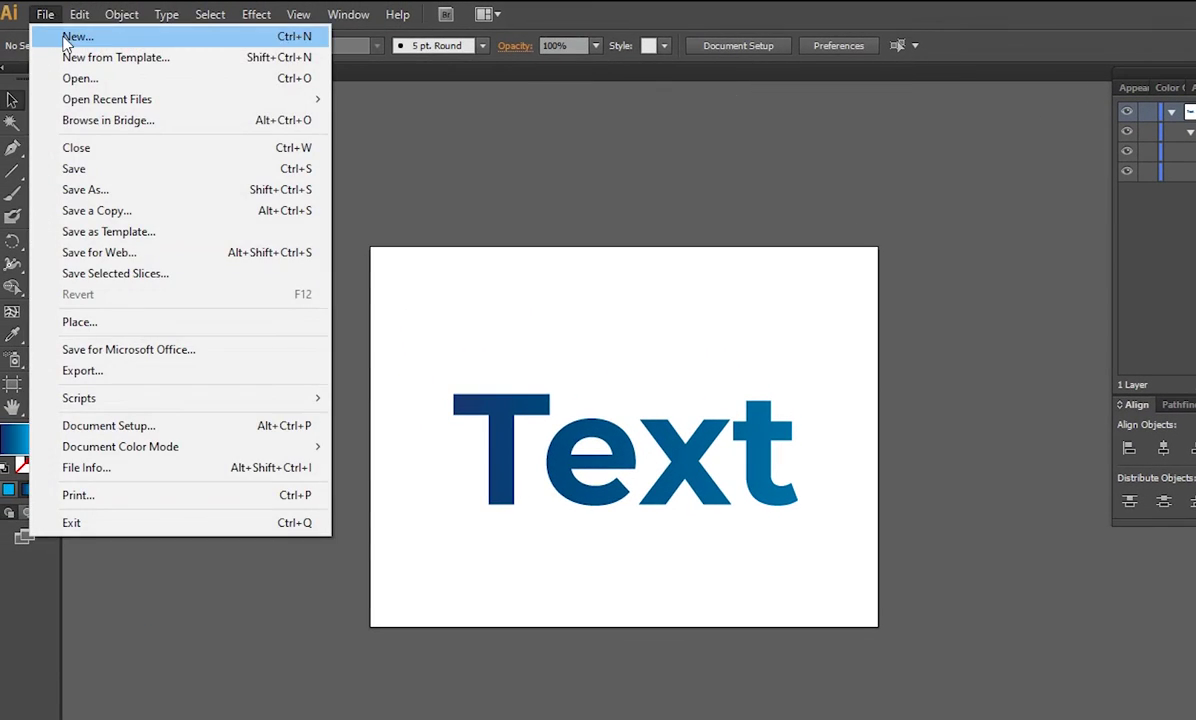
click(79, 78)
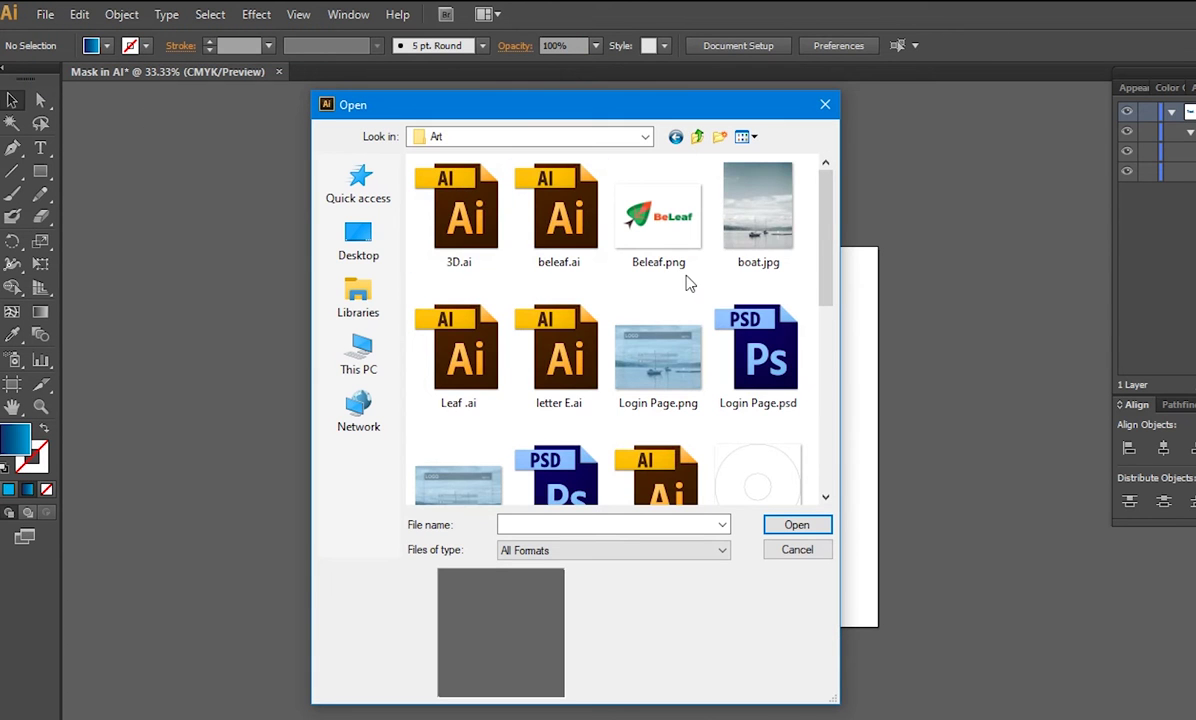
click(722, 192)
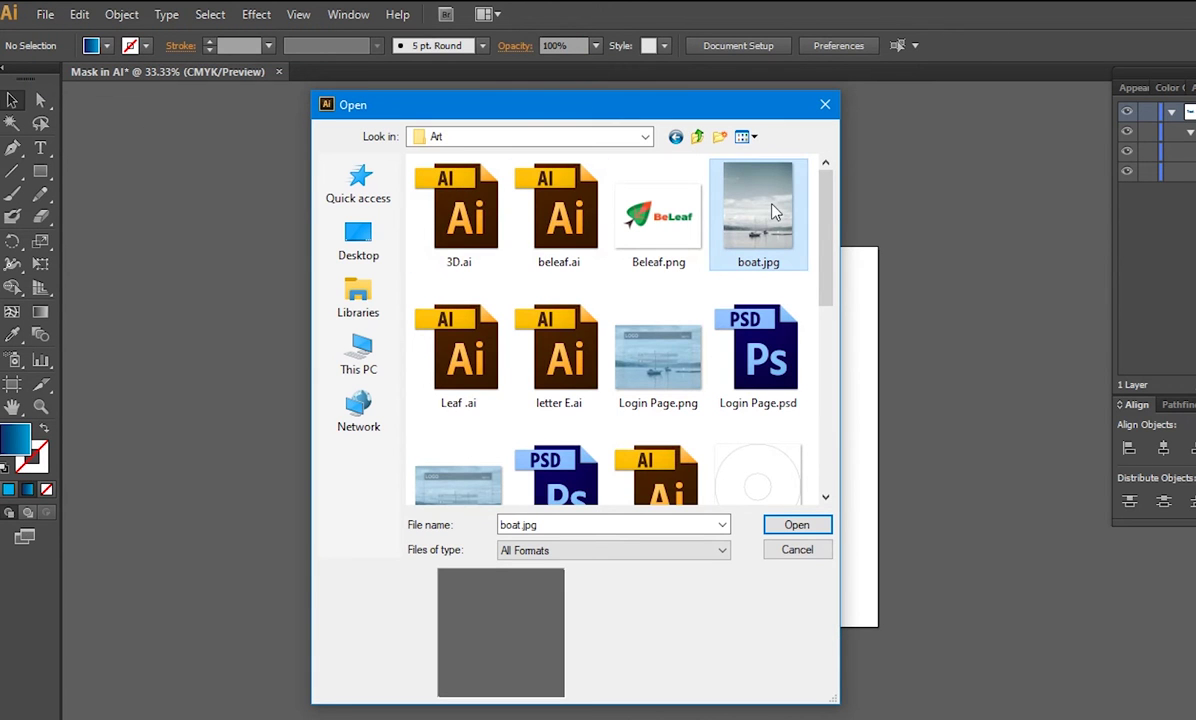
click(797, 525)
drag(730, 461, 481, 333)
drag(676, 482, 662, 483)
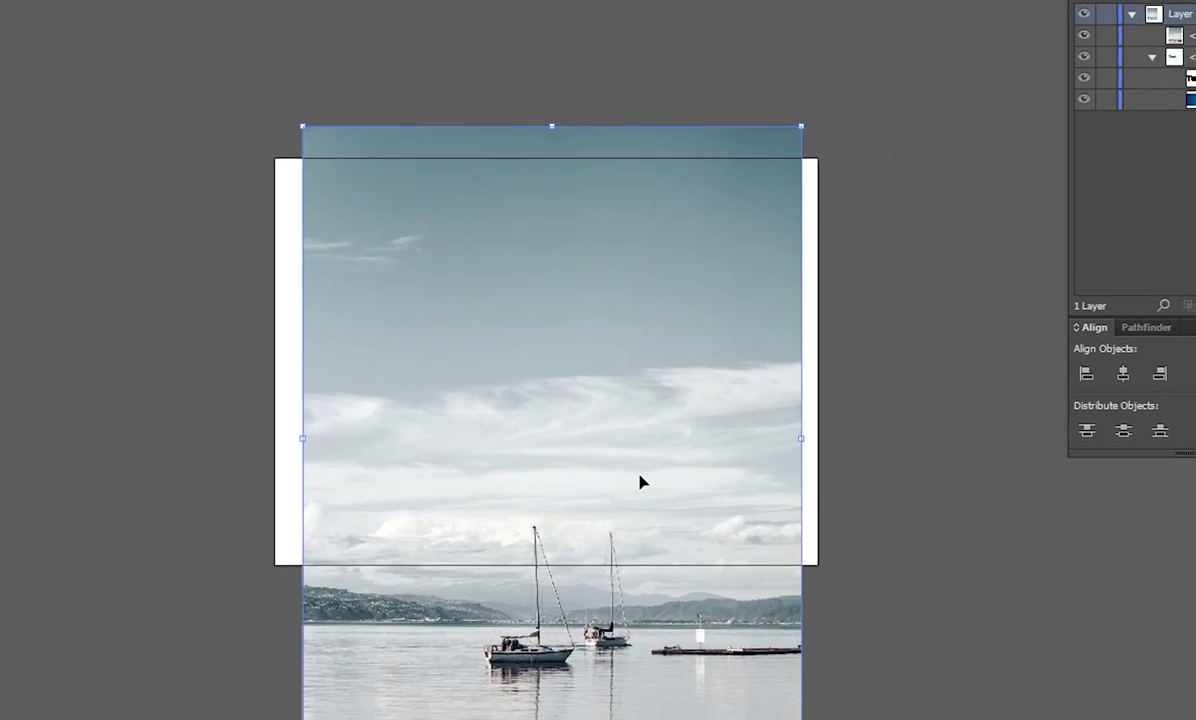
Send the boat image to the back, behind the text, and move it up to about Y 708 px.
right_click(641, 482)
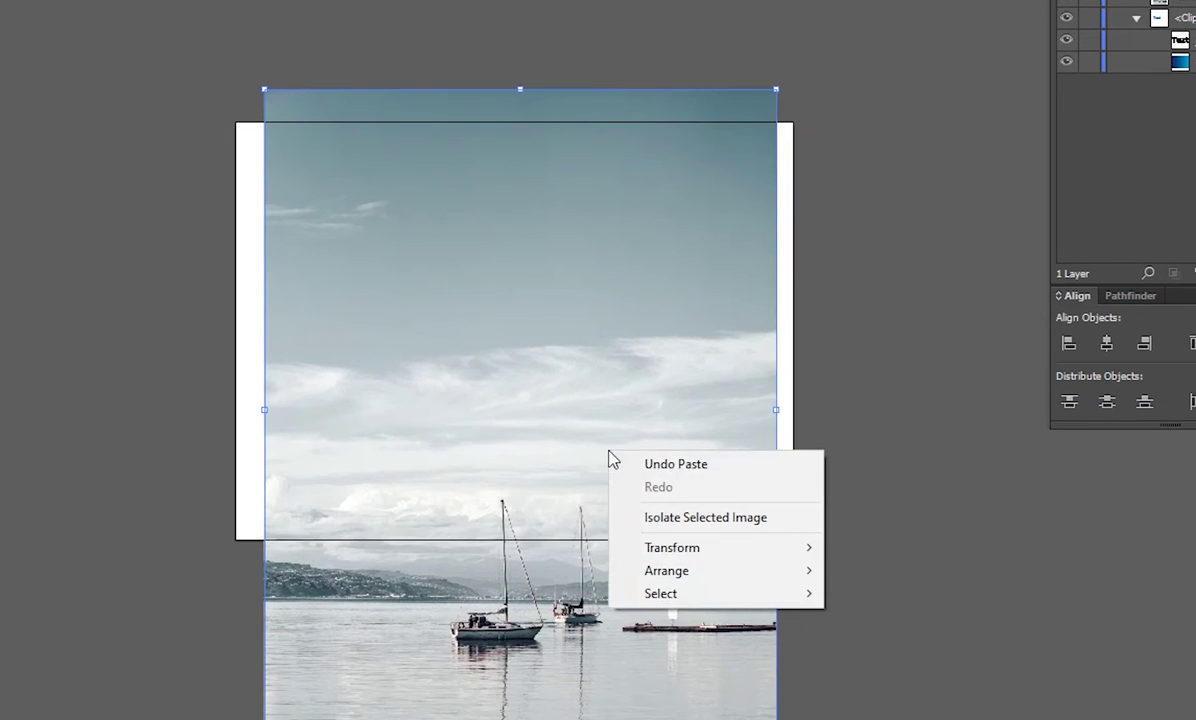
mouse_move(701, 598)
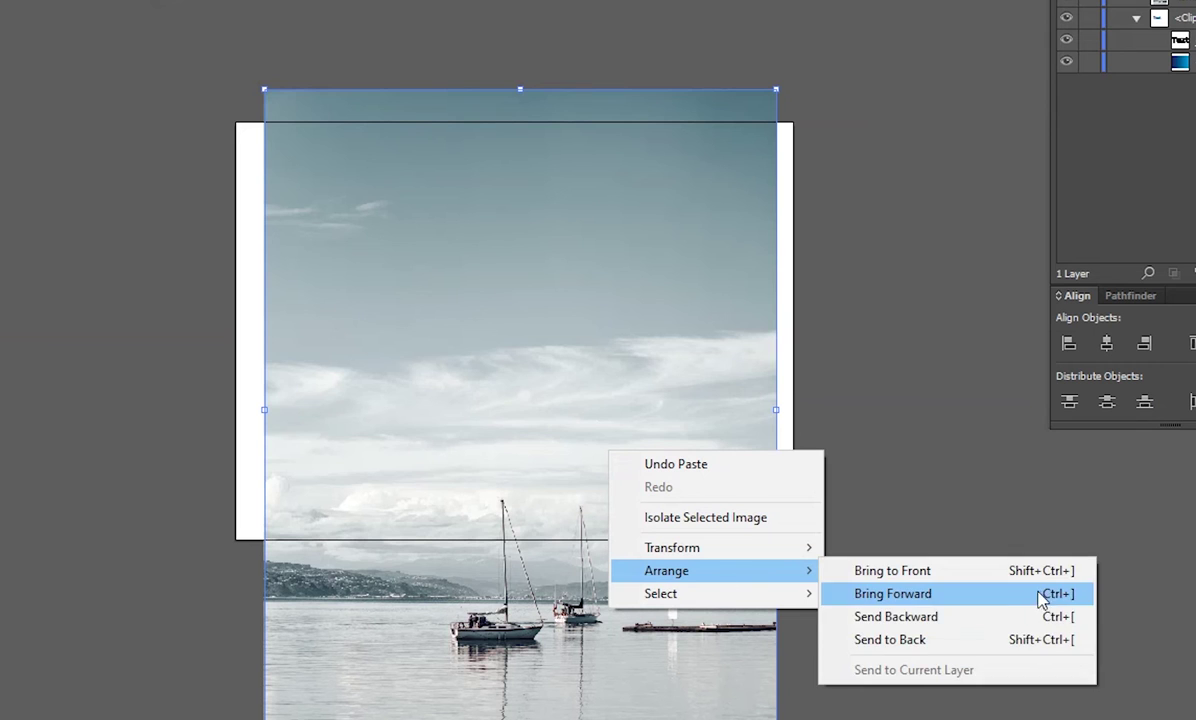
click(972, 642)
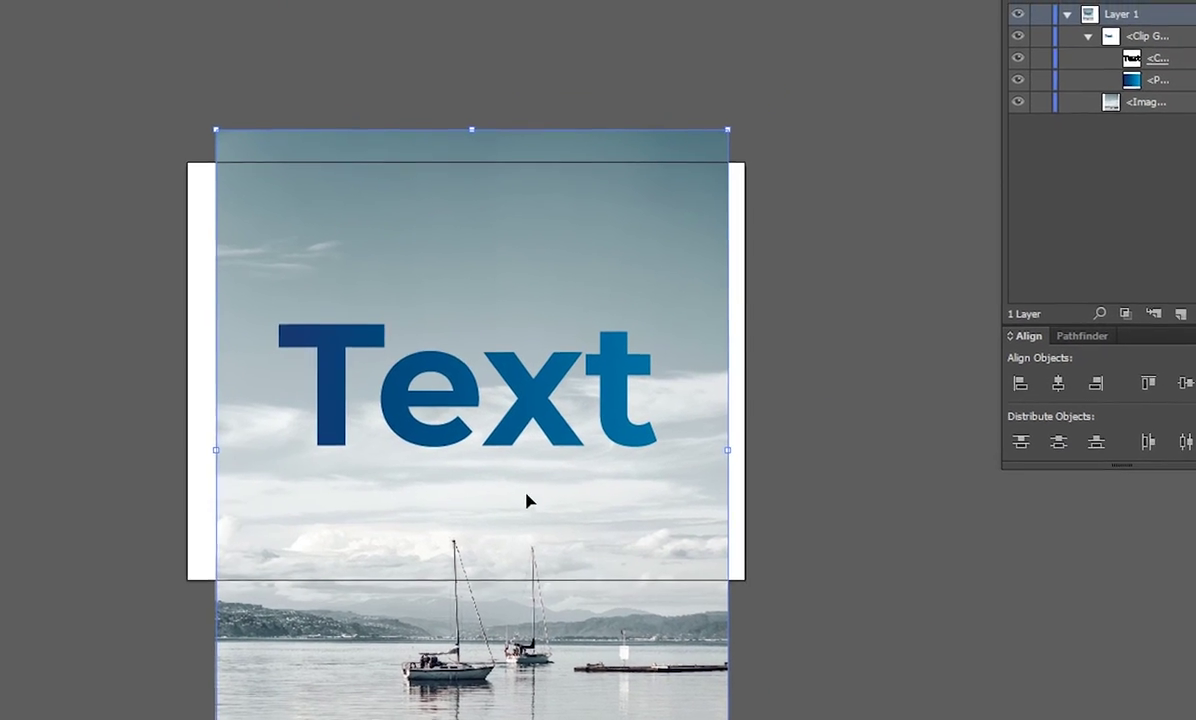
drag(547, 483, 542, 441)
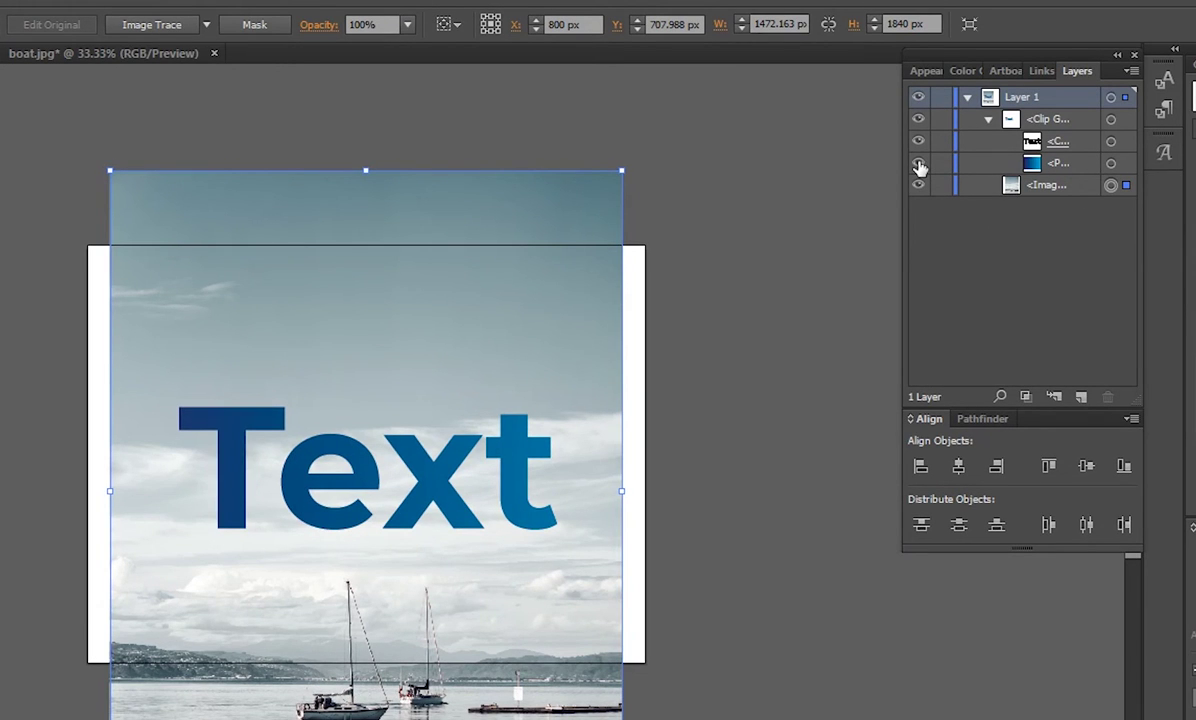
Hide the gradient rectangle inside the clip group, make a clipping mask from the text and the boat image, and deselect.
click(918, 163)
click(459, 493)
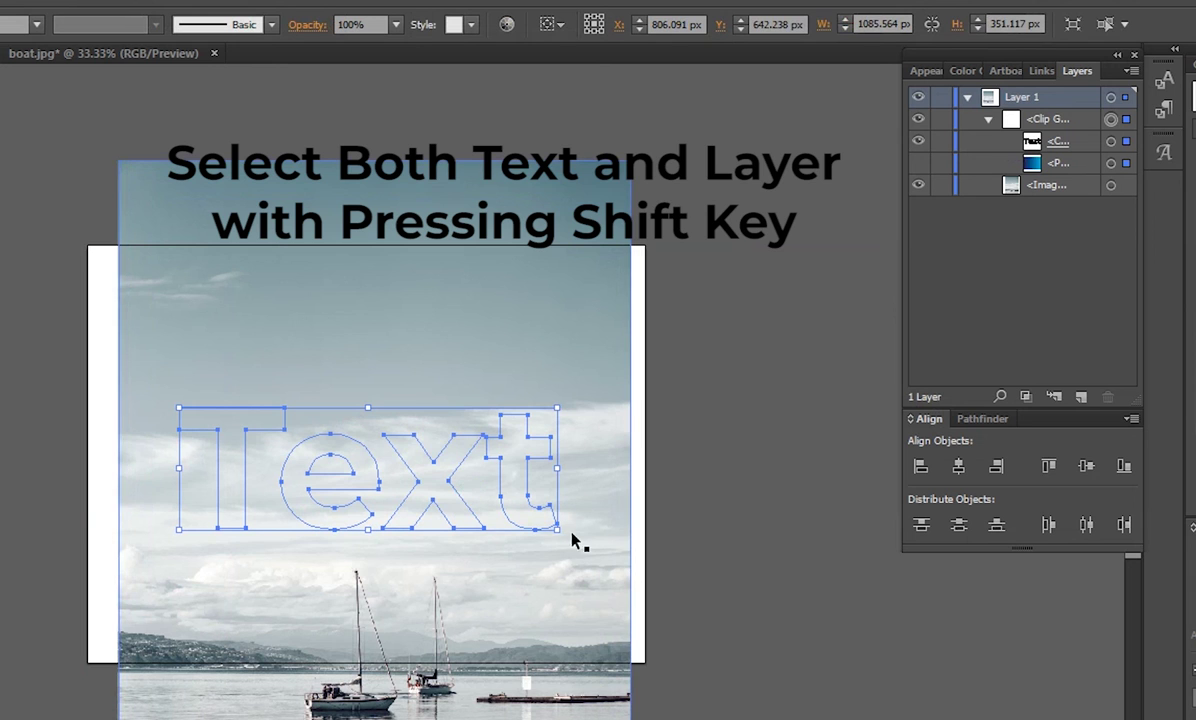
shift+click(120, 404)
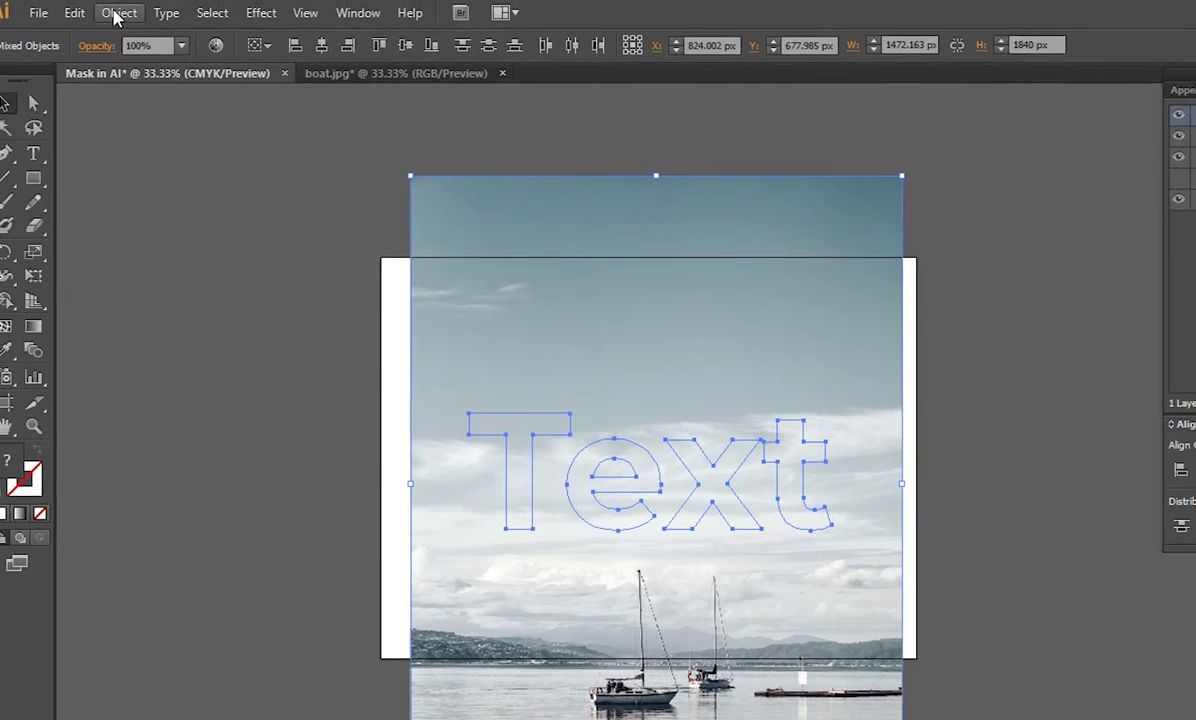
click(129, 13)
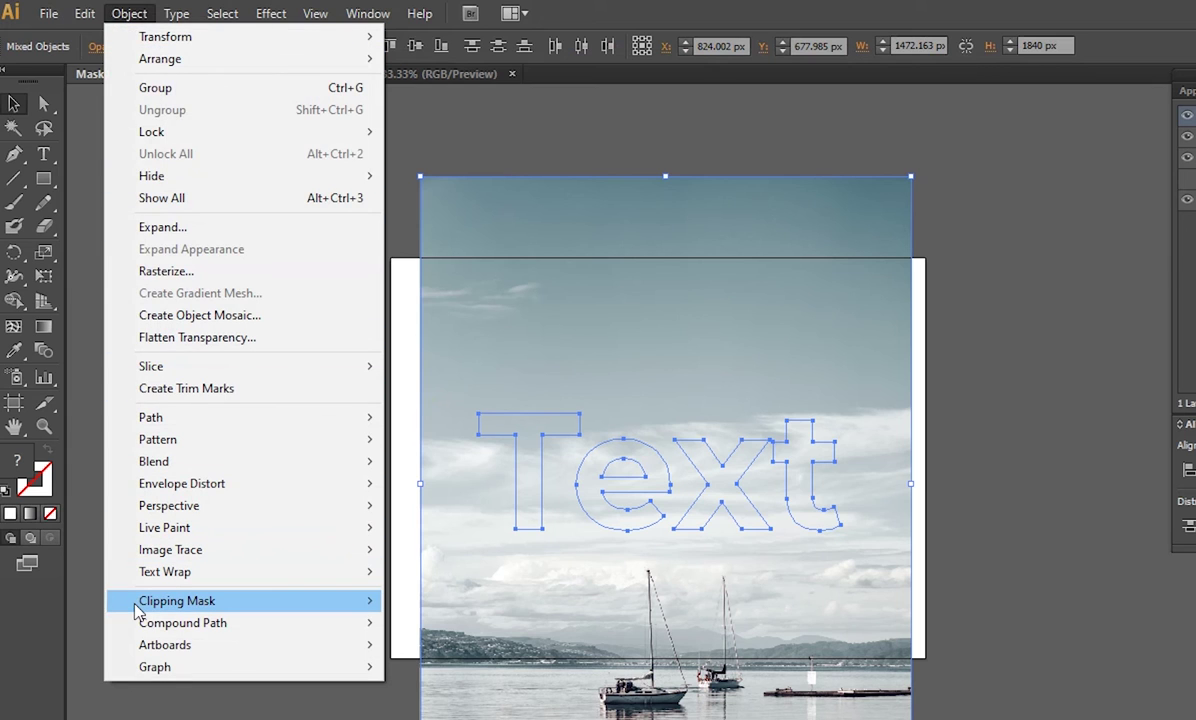
mouse_move(110, 604)
click(470, 604)
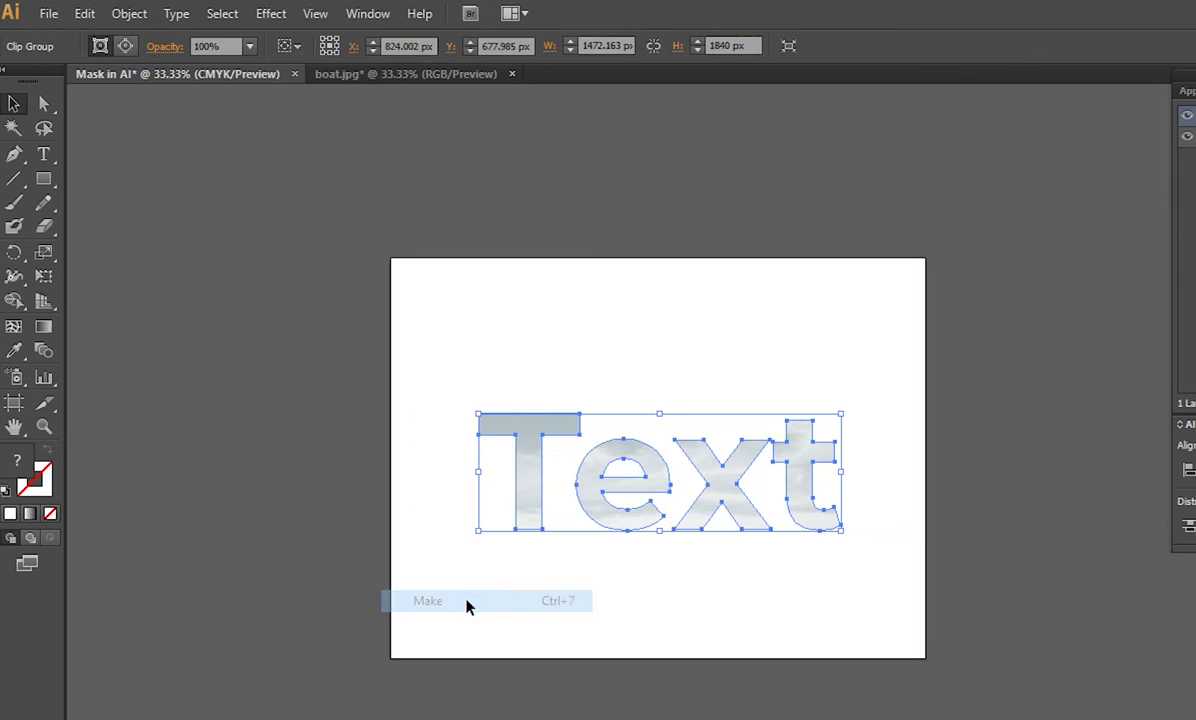
click(590, 572)
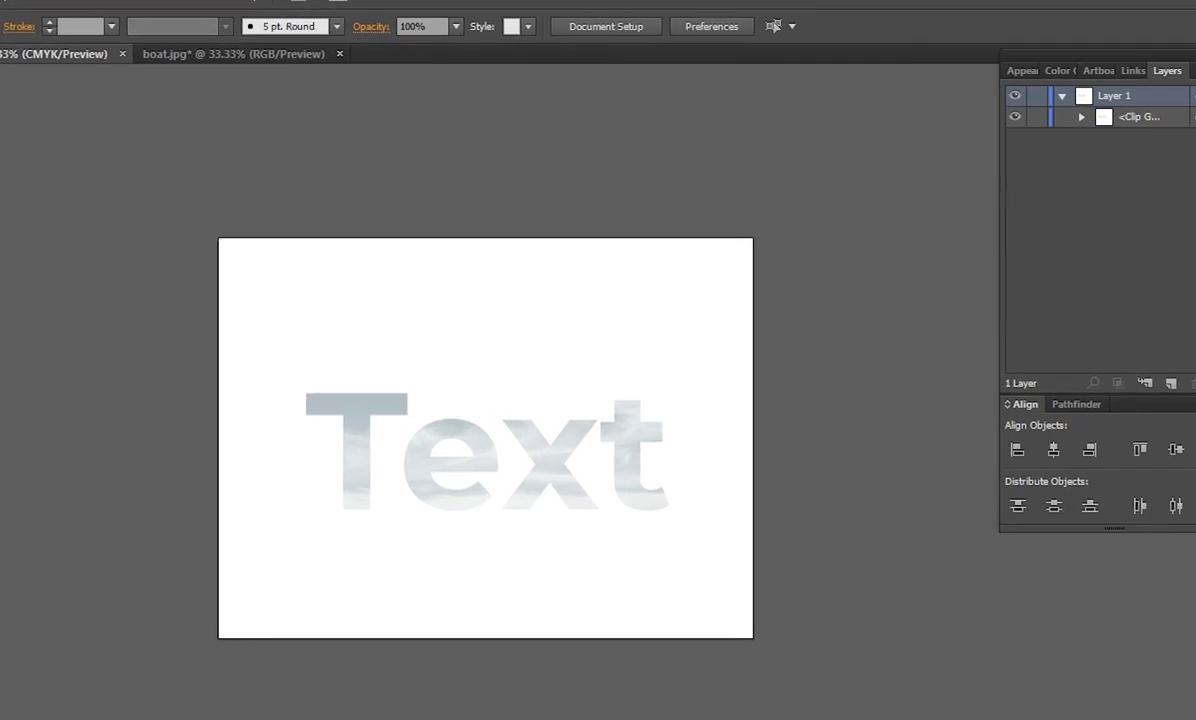
Select the boat image inside the clip group, move it up to about X 887, Y 81 px so the boats fill the letters, and deselect.
click(1081, 117)
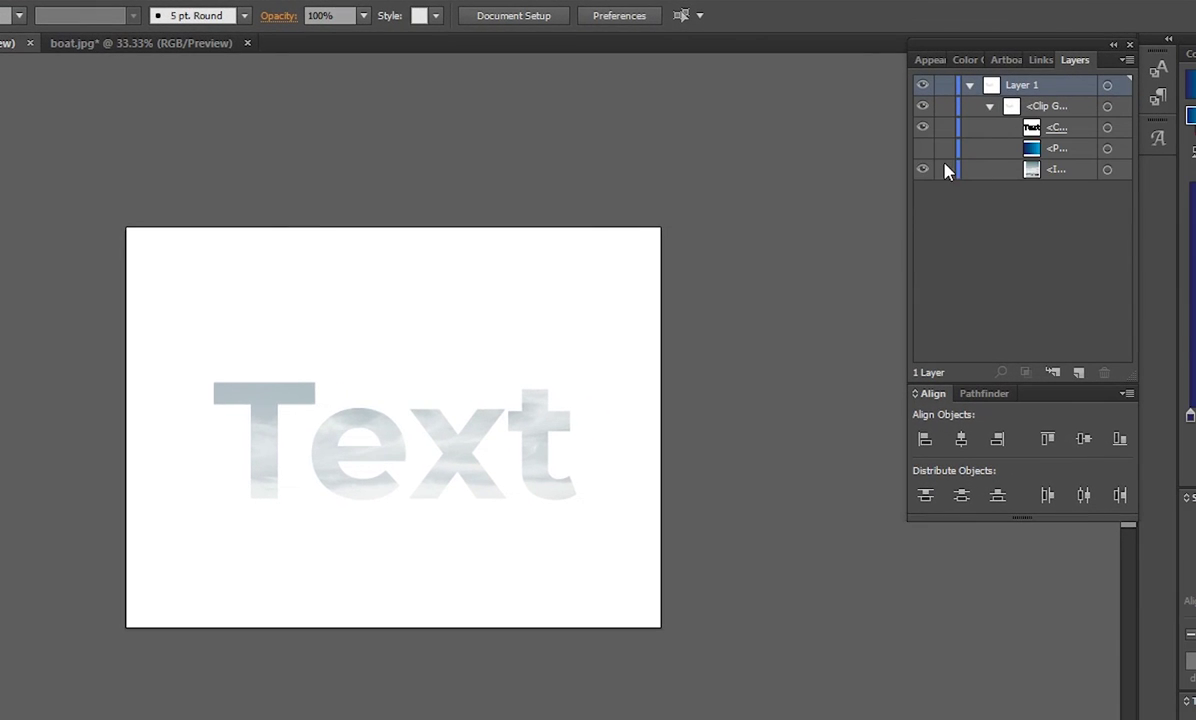
click(1057, 170)
click(1108, 171)
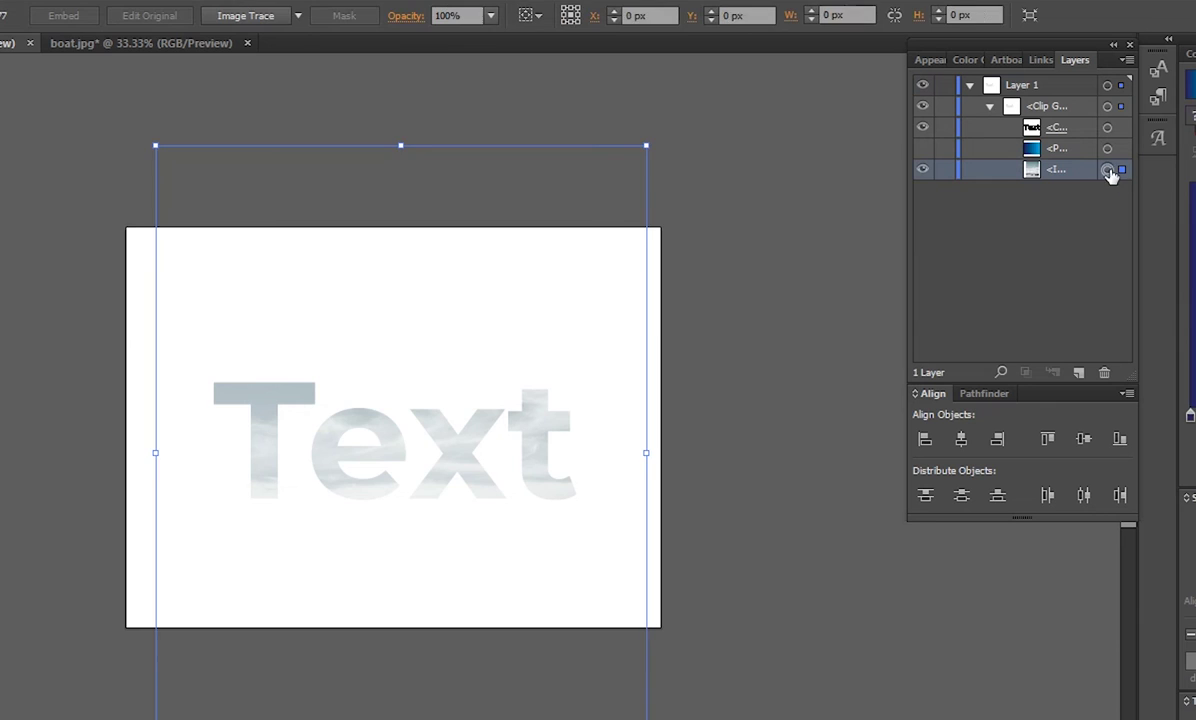
mouse_move(259, 278)
mouse_down()
mouse_move(285, 297)
mouse_move(315, 296)
mouse_move(265, 282)
mouse_up()
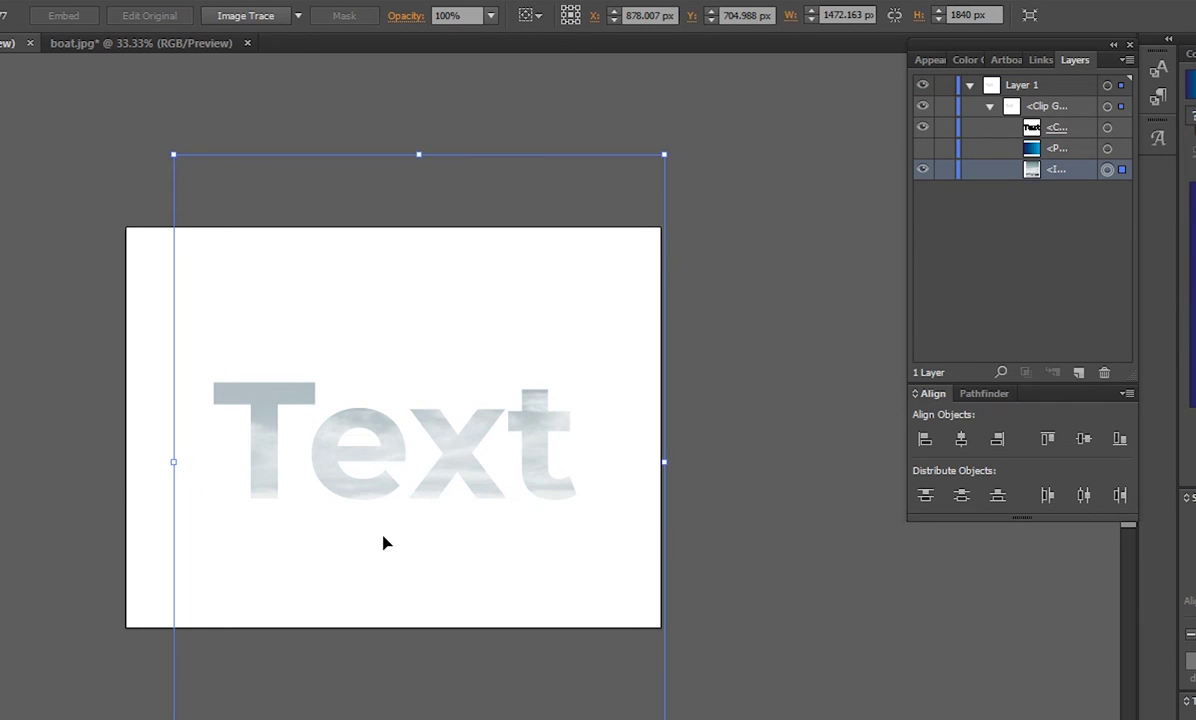
drag(384, 541, 383, 339)
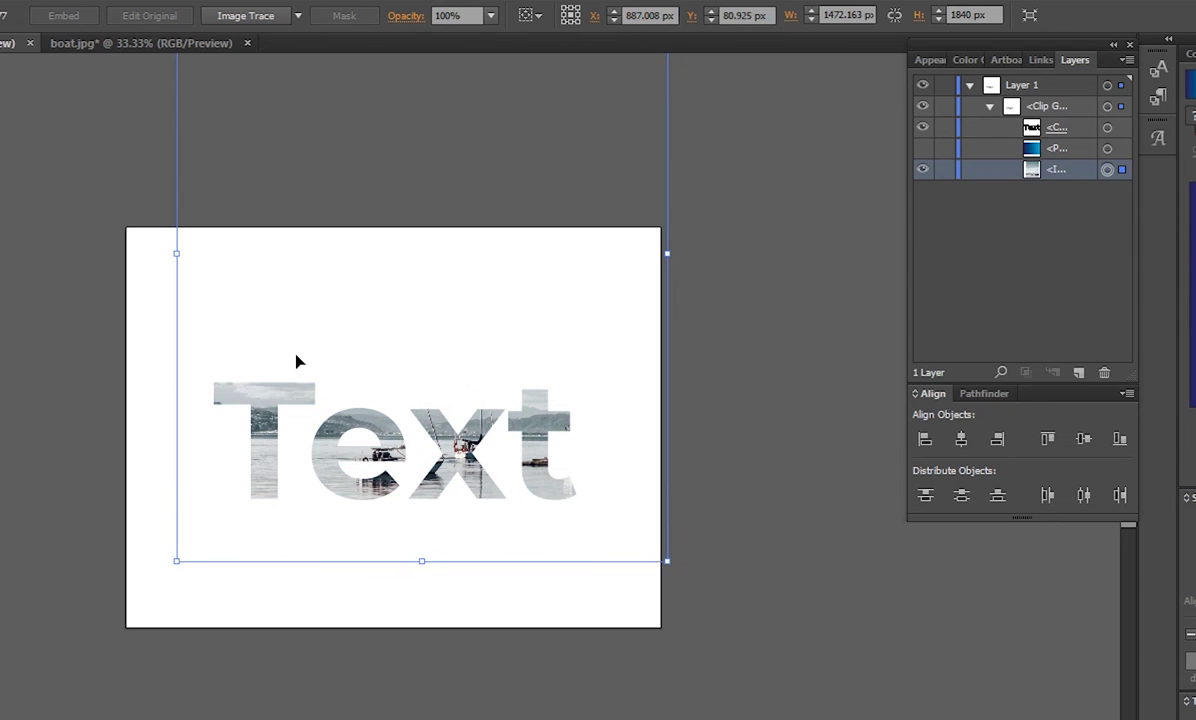
click(782, 371)
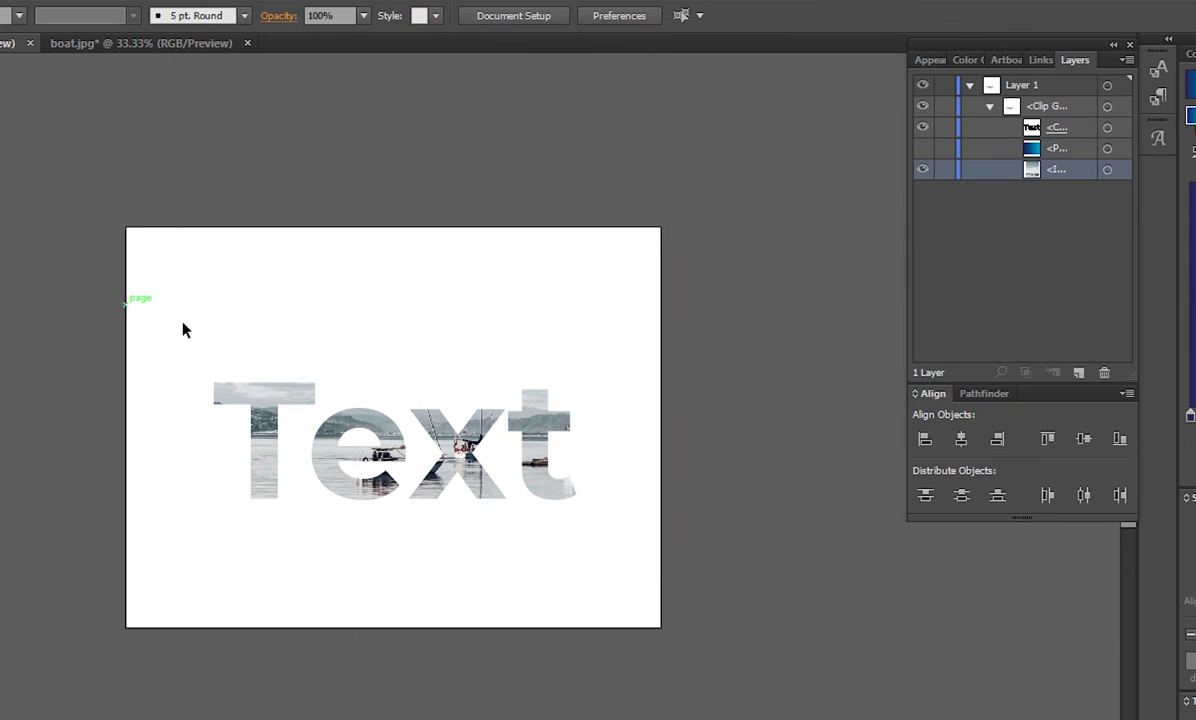
Move the whole image-masked text slightly up on the artboard and deselect it.
drag(385, 451, 384, 421)
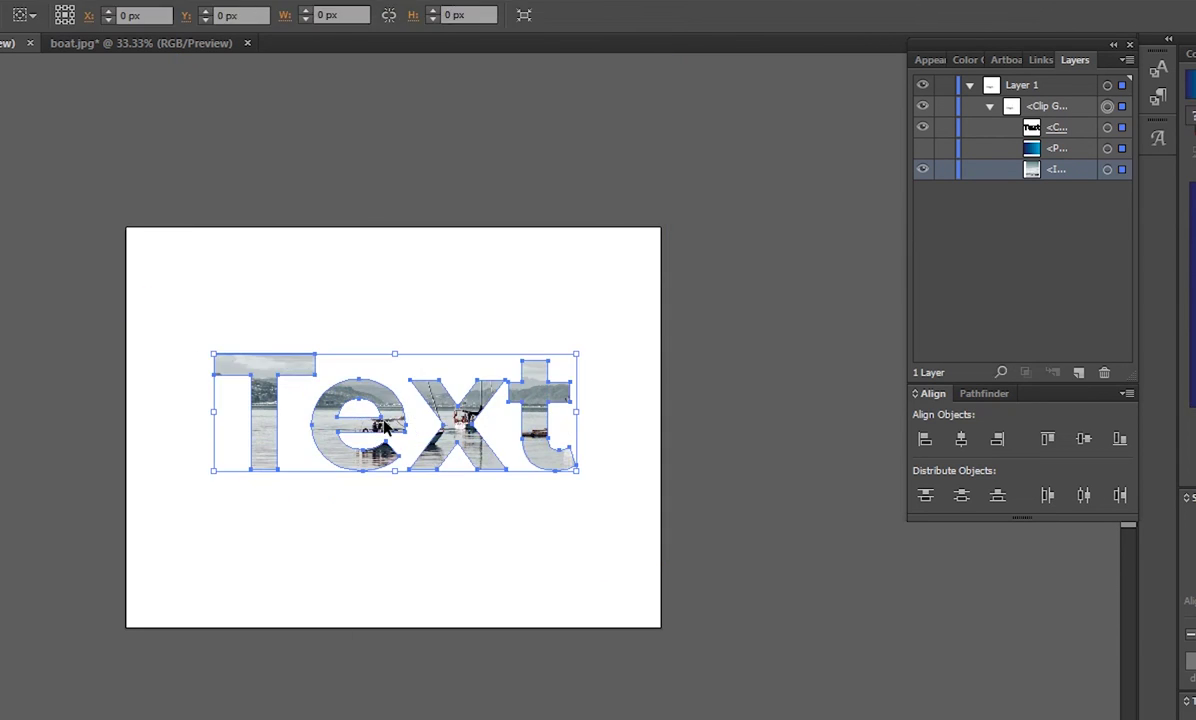
click(575, 291)
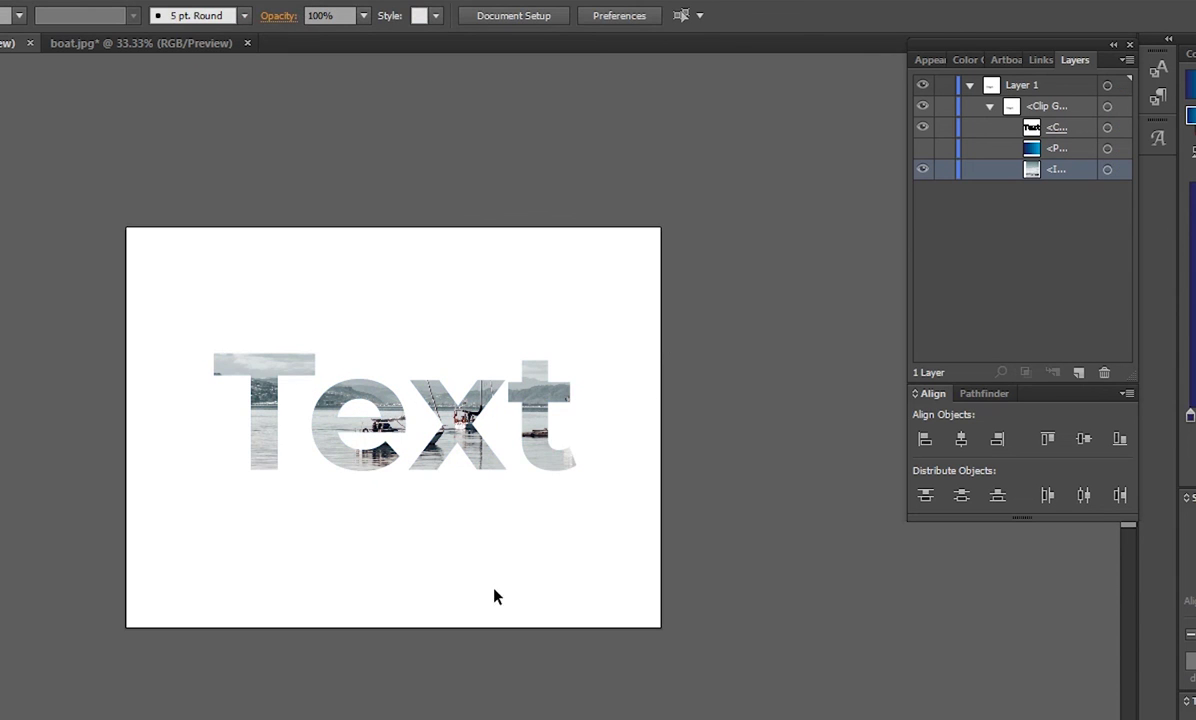